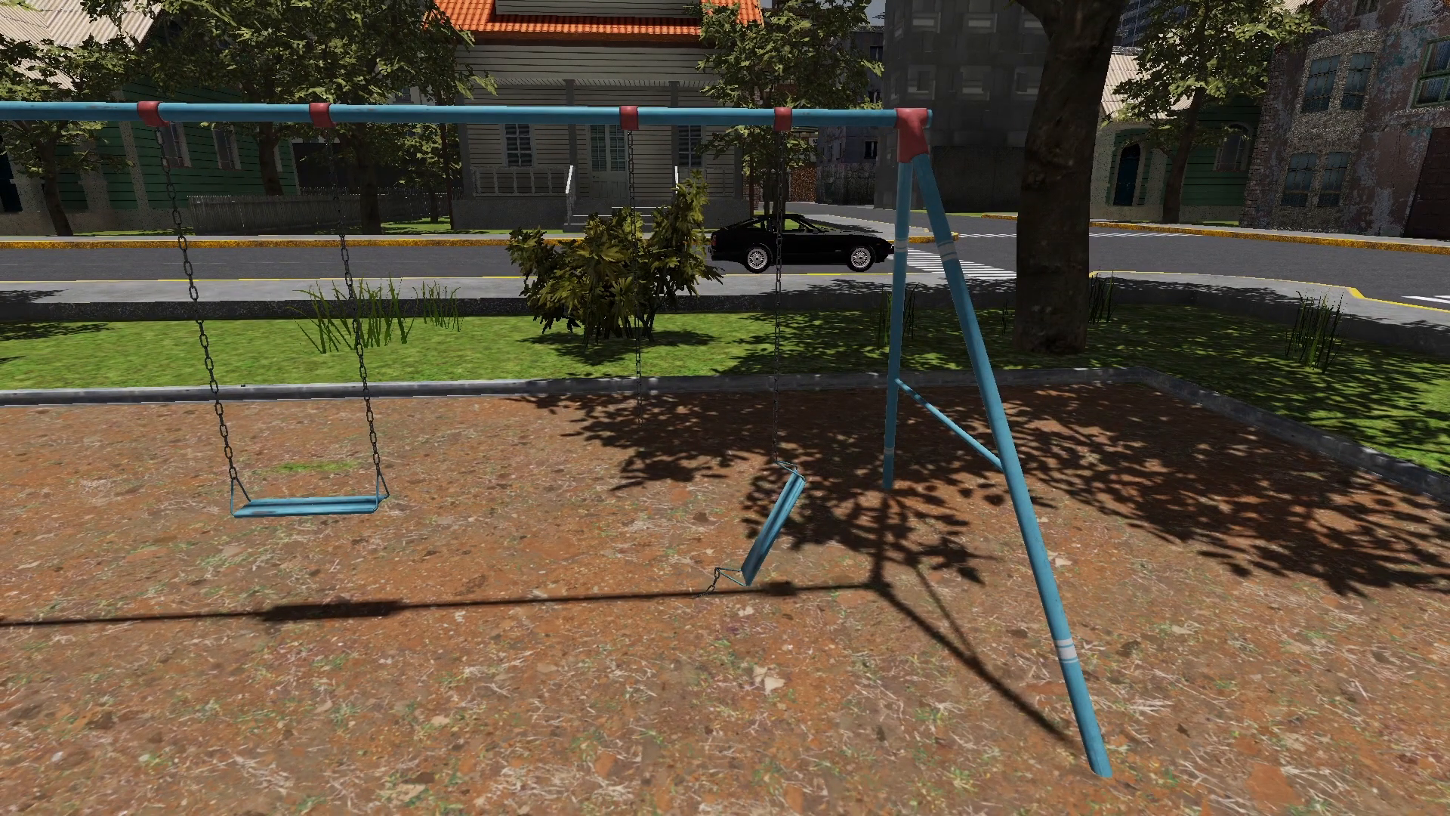
# Exit the level test and select the intact swing seat hanging beside the broken one.
pyautogui.press('Escape')
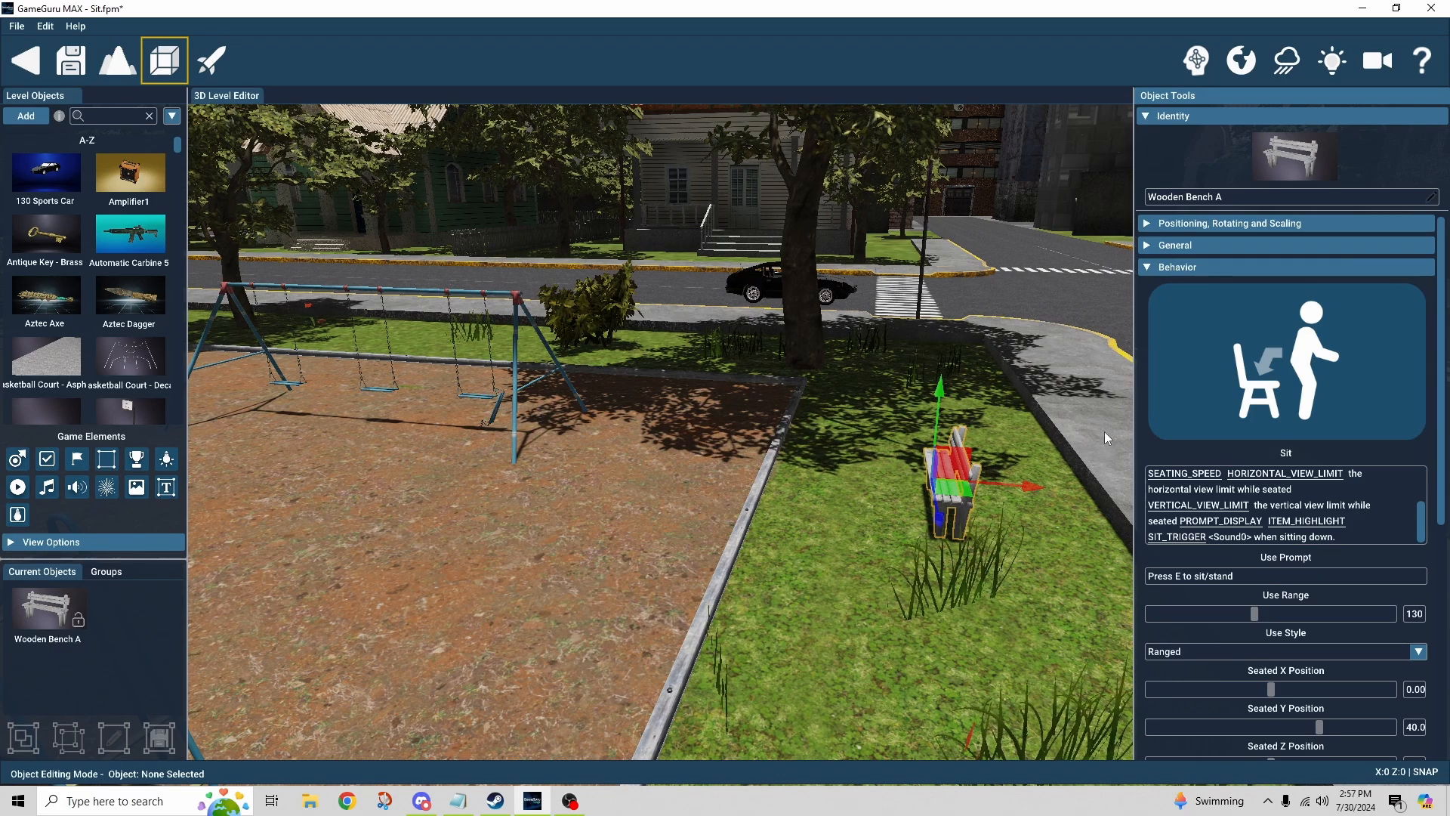
pyautogui.click(477, 385)
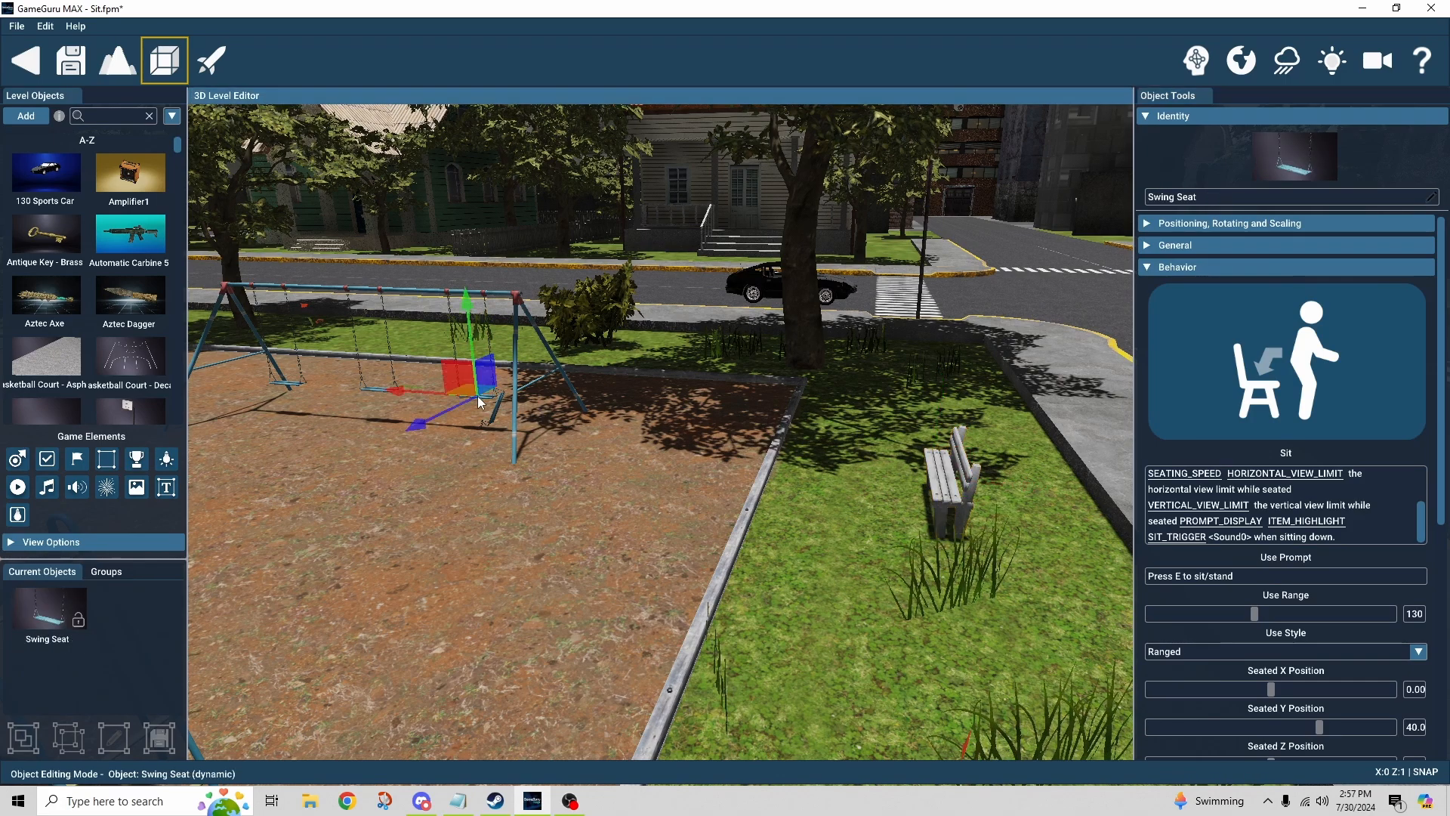
pyautogui.press('a')
pyautogui.moveTo(594, 501); pyautogui.dragTo(662, 559, button='right')
pyautogui.press('w')
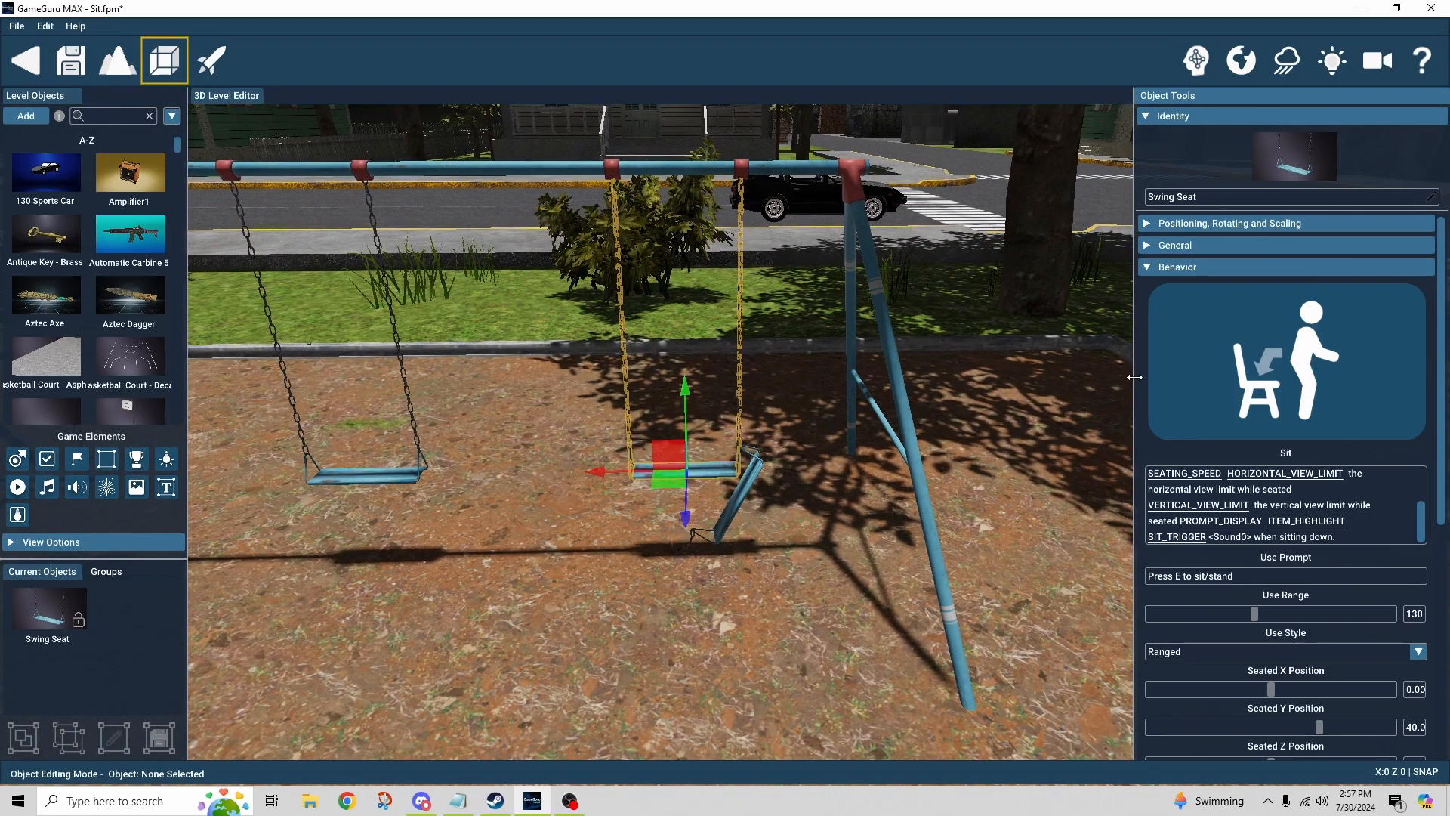
# Review the swing seat's Sit behavior settings, including the available Use Style options.
pyautogui.scroll(-3, 1144, 379)
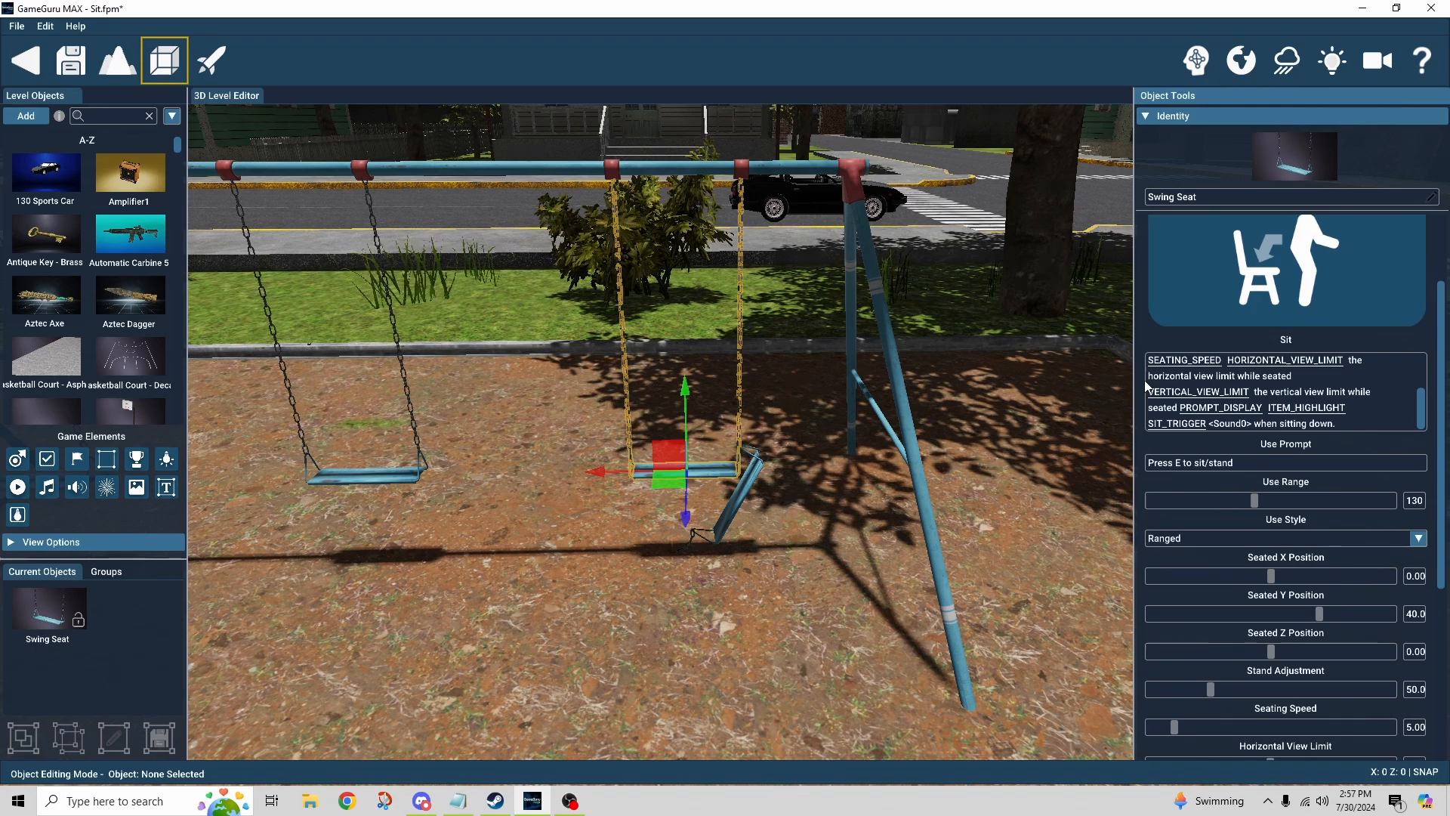
pyautogui.scroll(-1, 1146, 386)
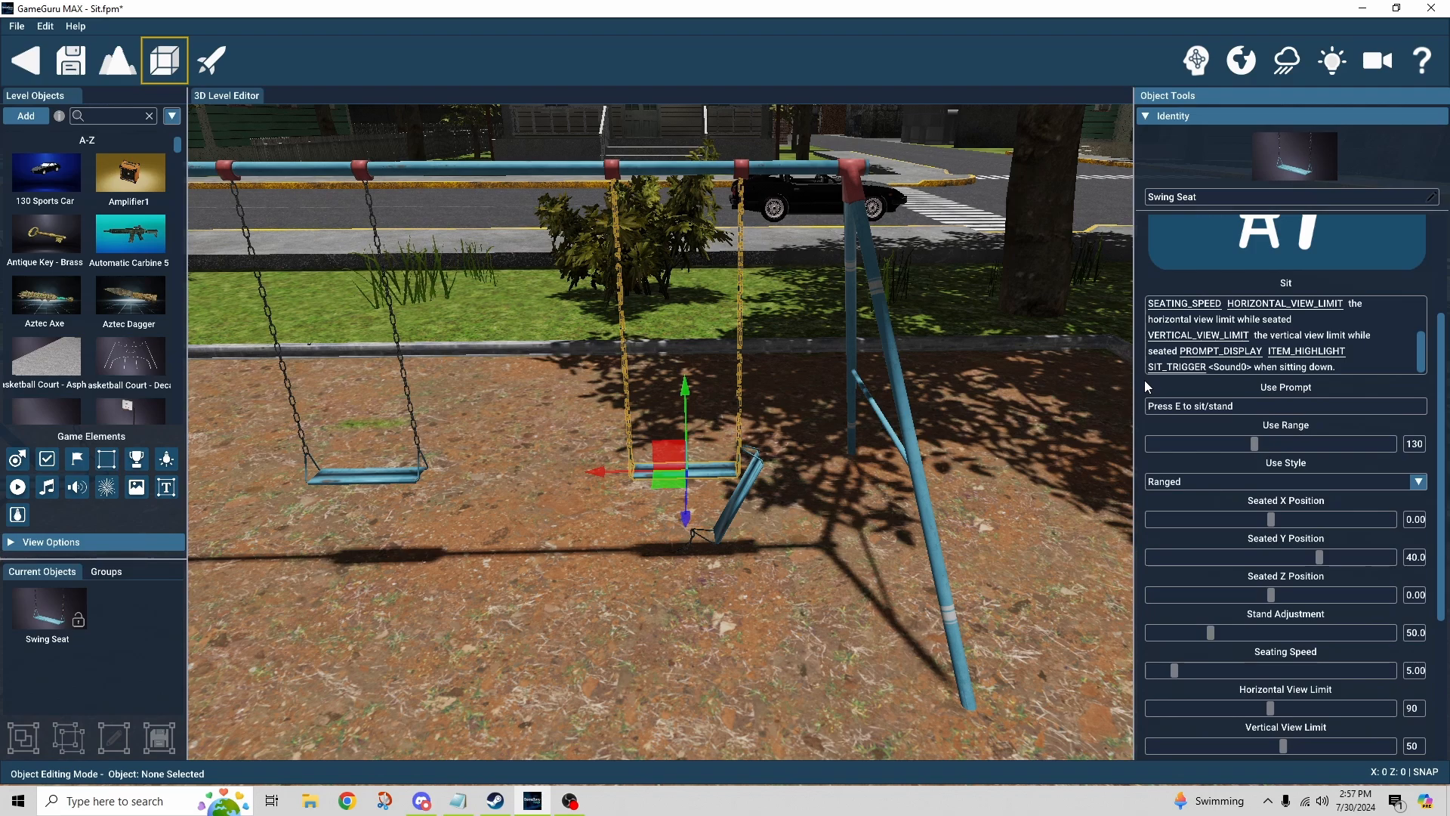
pyautogui.scroll(-1, 1145, 386)
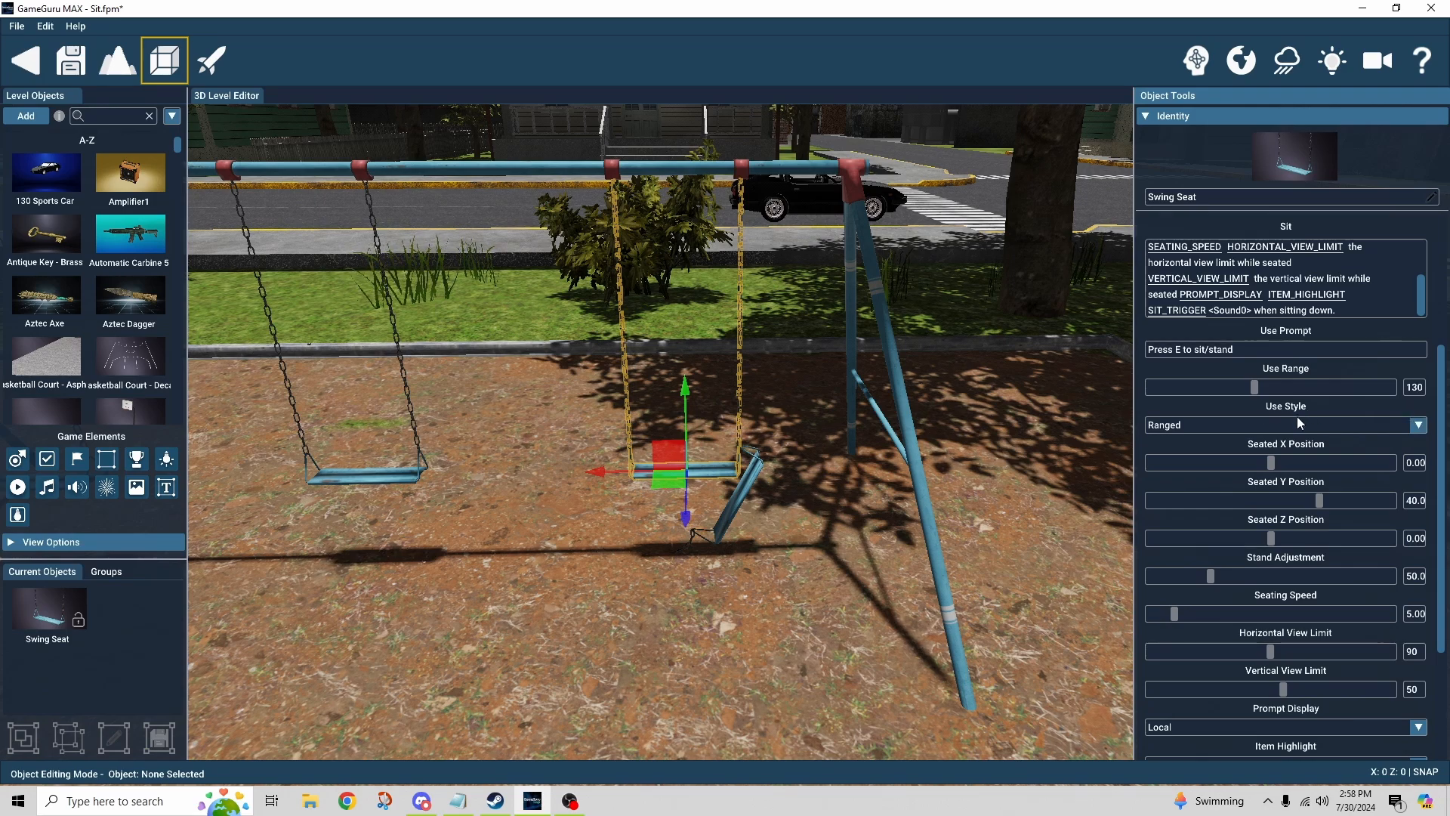
pyautogui.click(1270, 425)
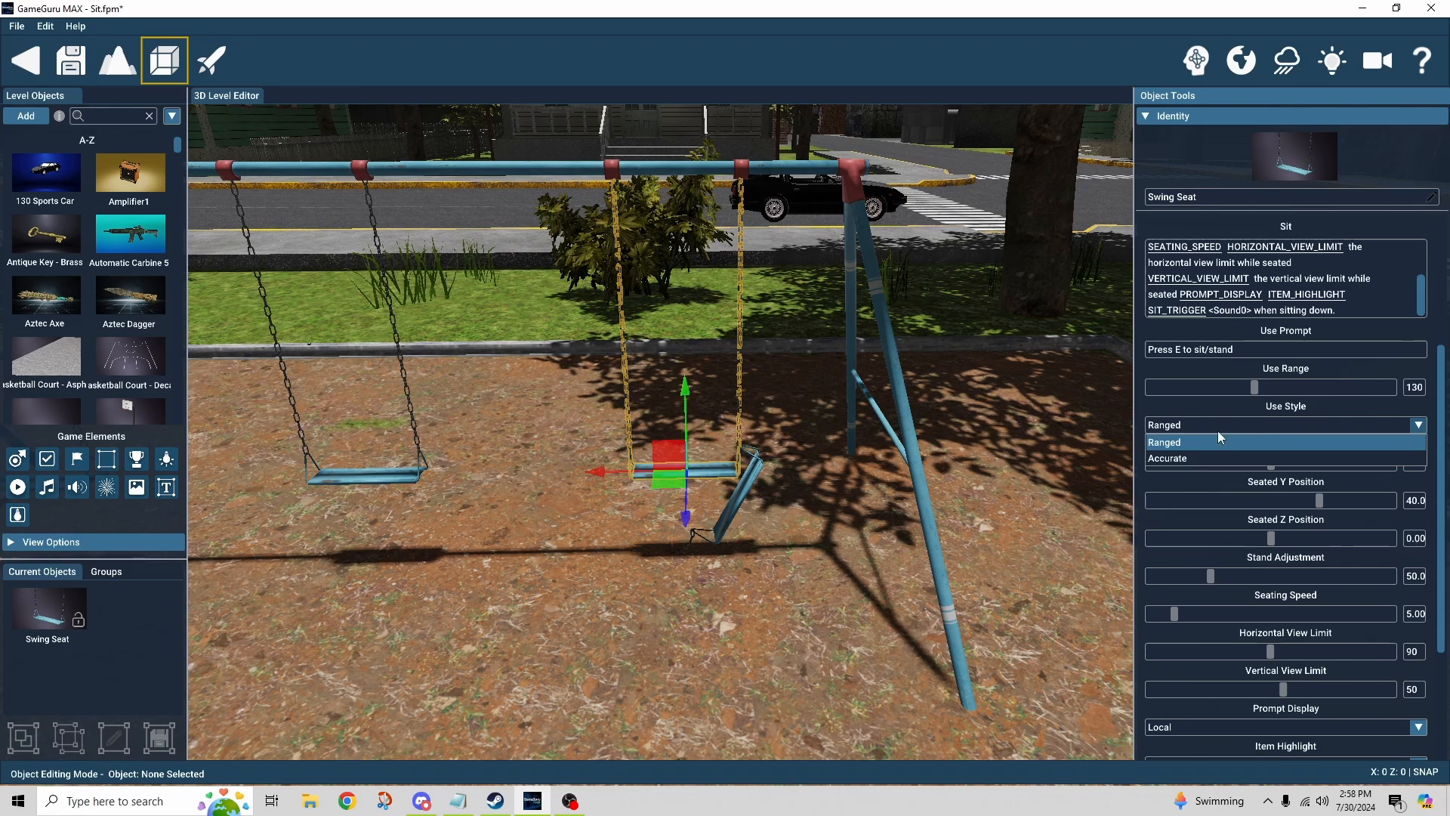
pyautogui.click(1209, 411)
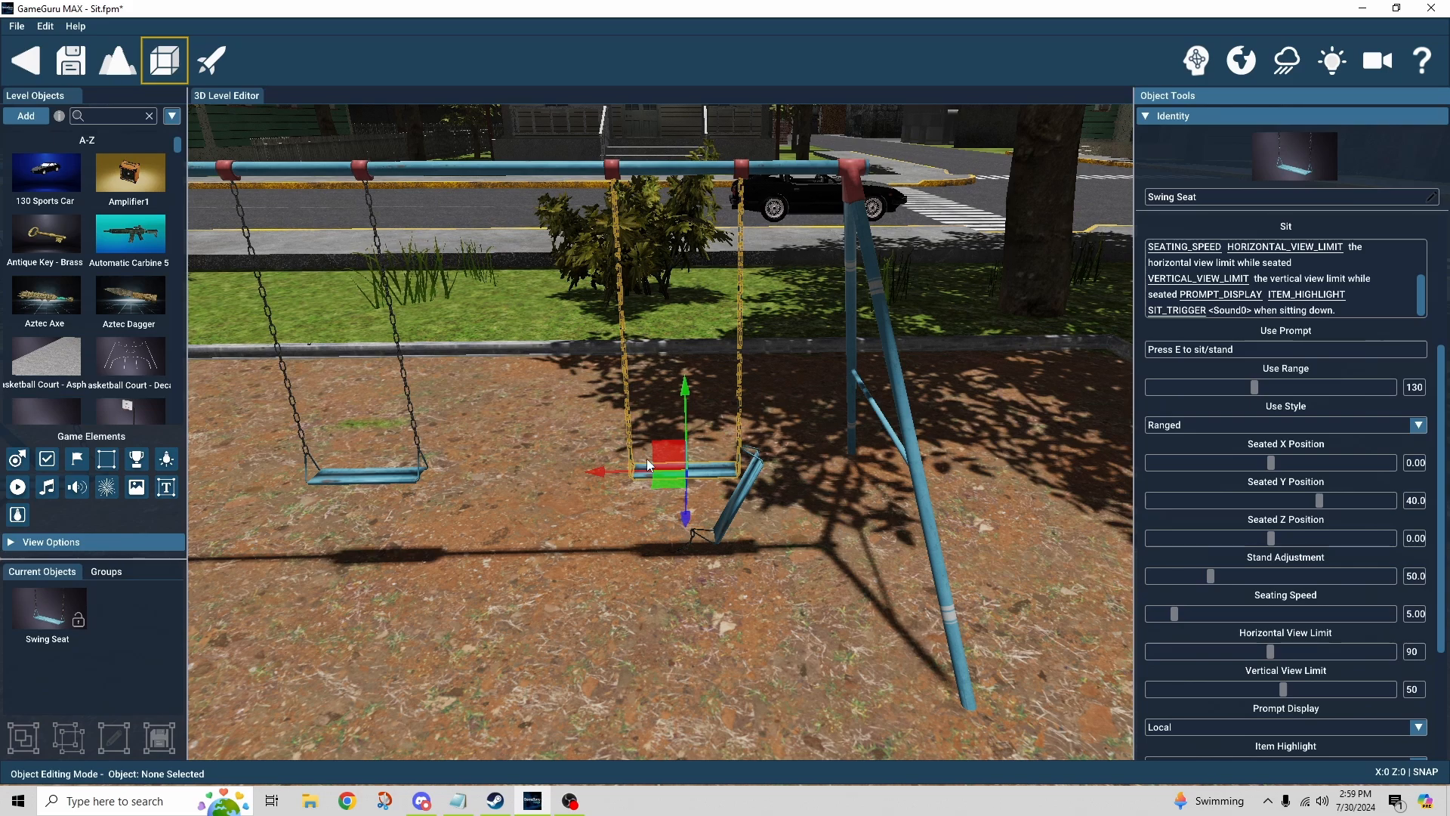
pyautogui.moveTo(638, 521); pyautogui.dragTo(899, 521, button='right')
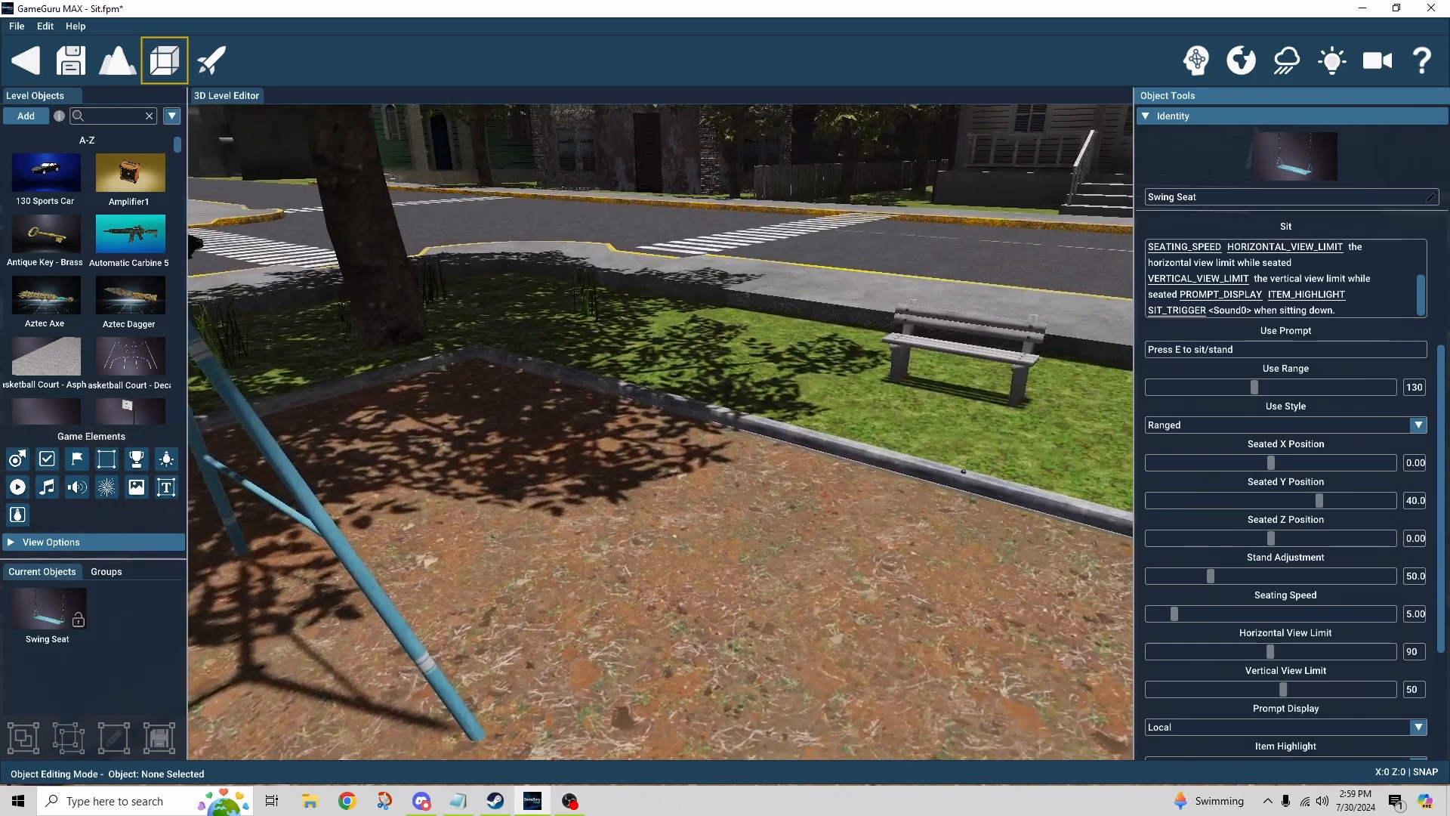
pyautogui.moveTo(991, 411); pyautogui.dragTo(604, 411, button='right')
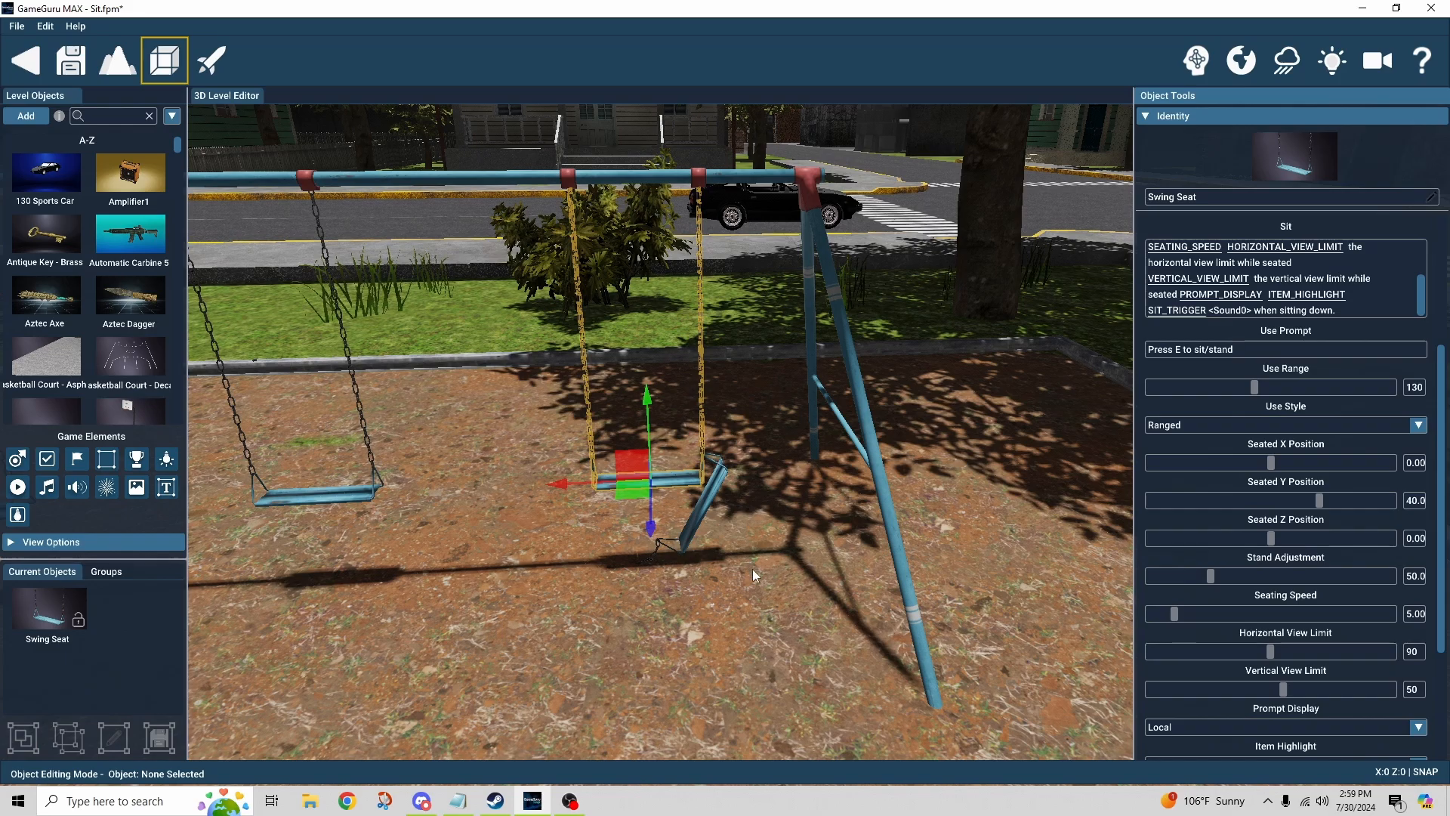
pyautogui.moveTo(753, 570); pyautogui.dragTo(723, 493, button='right')
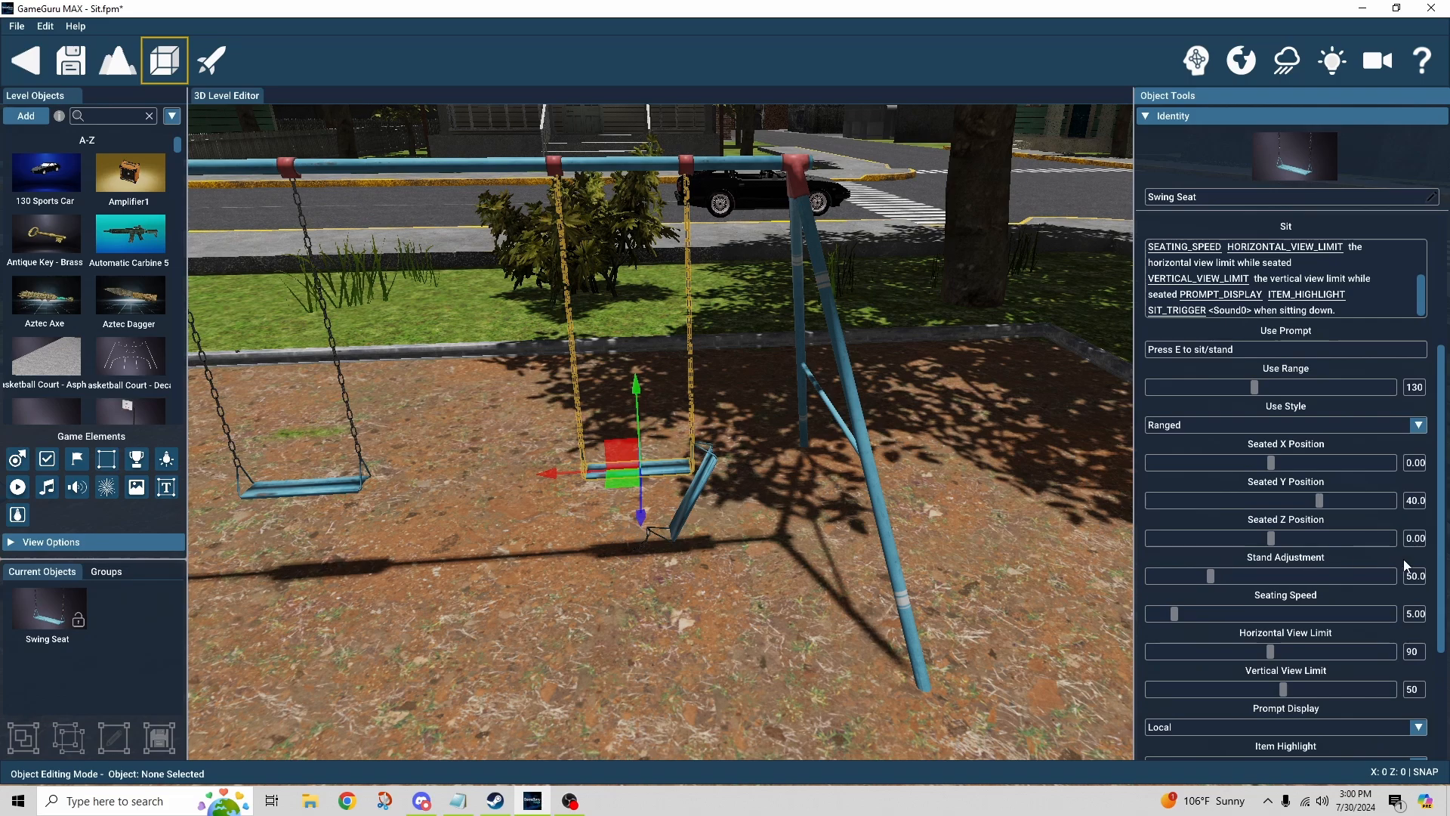
# Review the remaining Sit behavior settings of the swing seat and its Prompt Display options.
pyautogui.scroll(-3, 1337, 600)
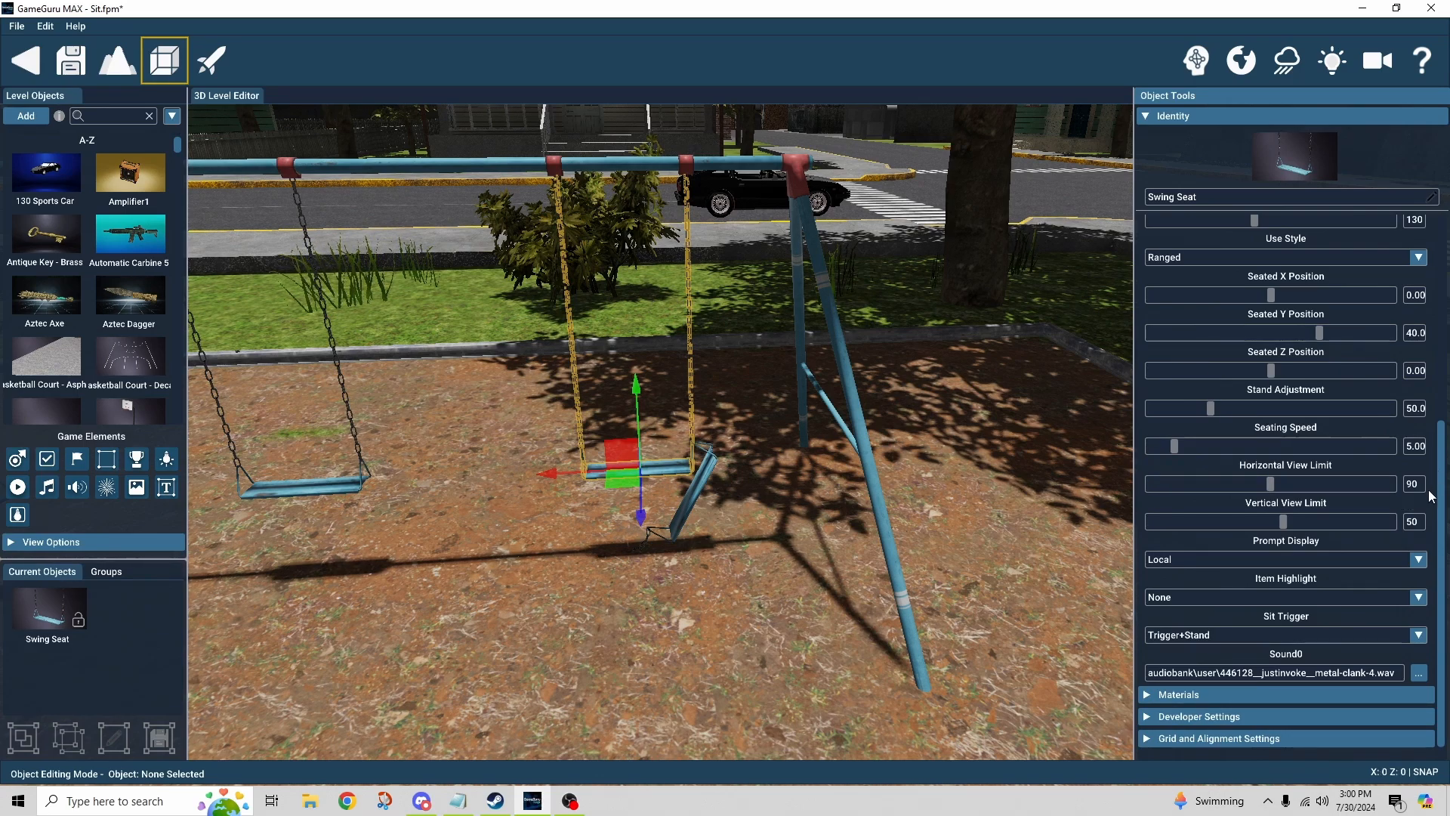
pyautogui.scroll(-1, 1359, 514)
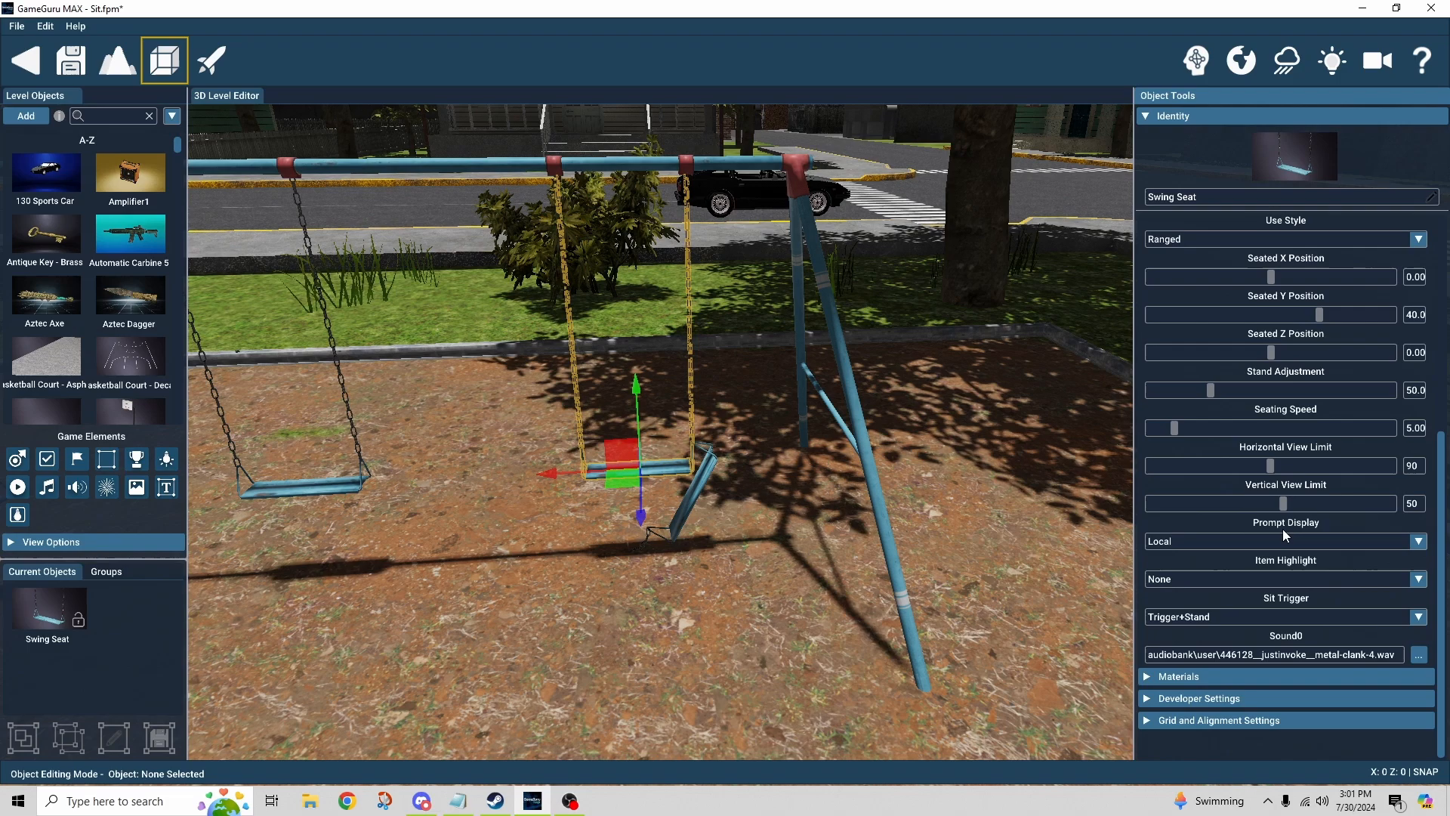
pyautogui.click(1209, 538)
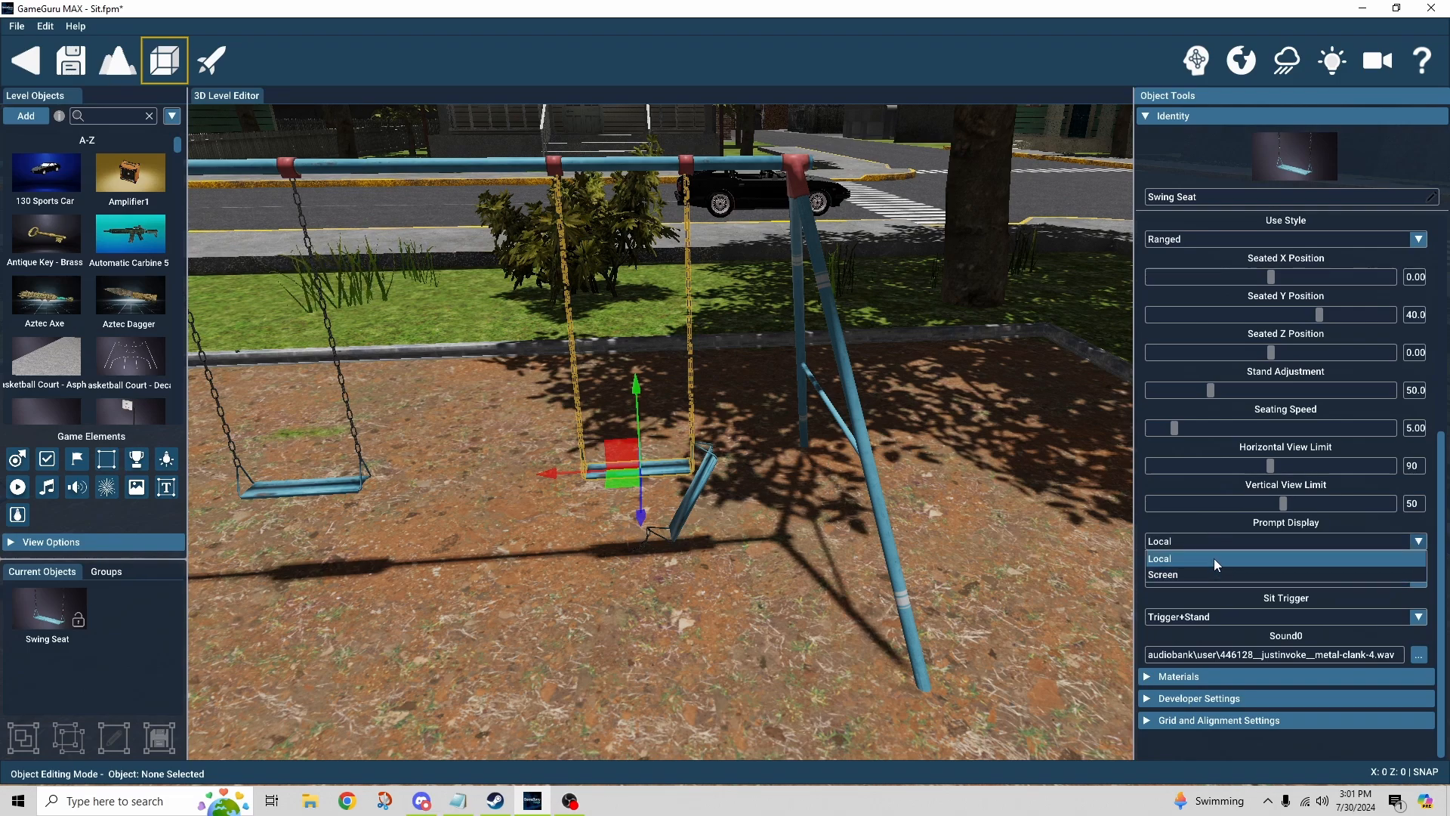
pyautogui.click(1210, 526)
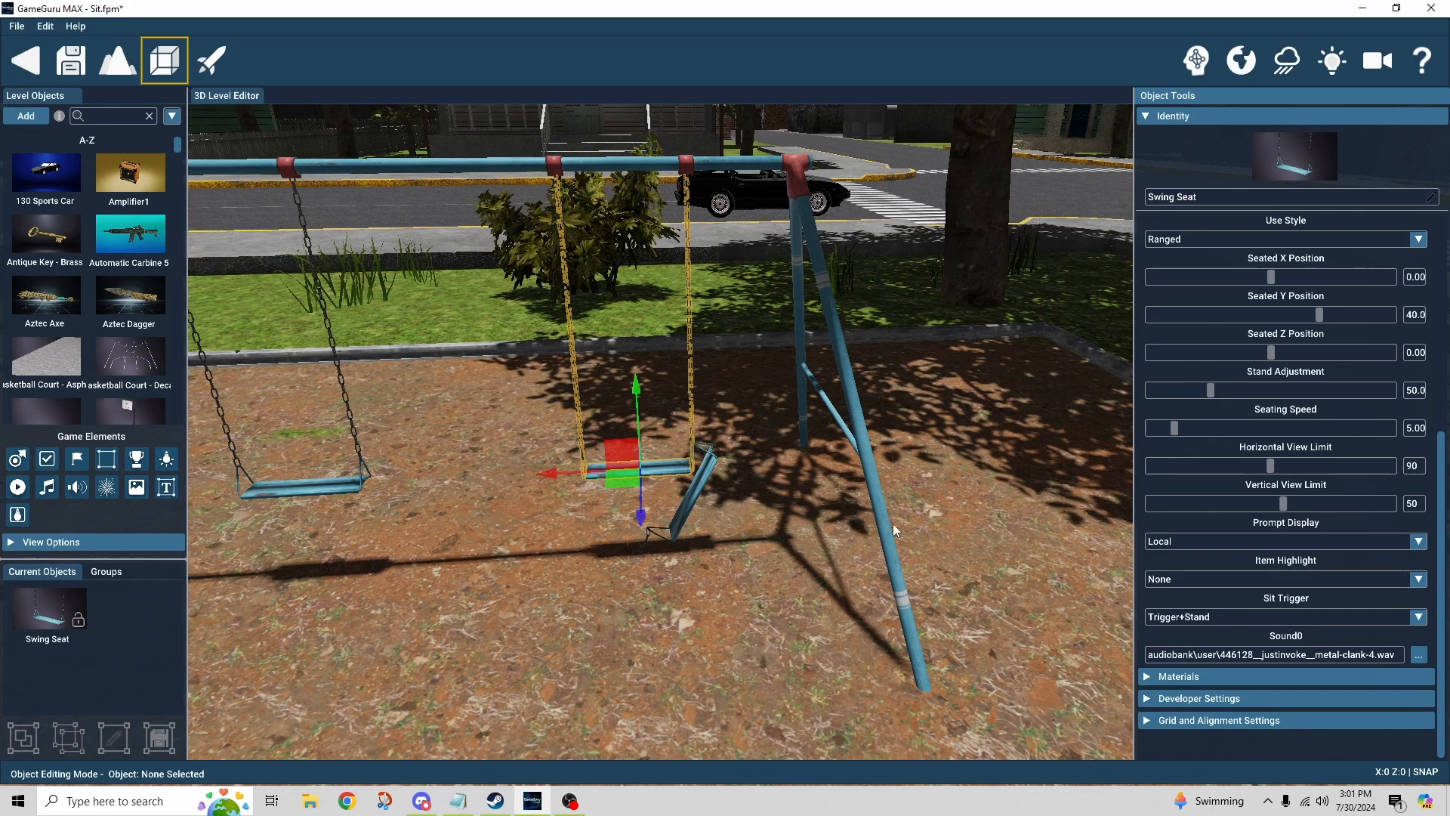
# Switch the swing seat's Prompt Display to Screen, and return it to Local.
pyautogui.click(1230, 540)
pyautogui.click(1222, 571)
pyautogui.click(1278, 541)
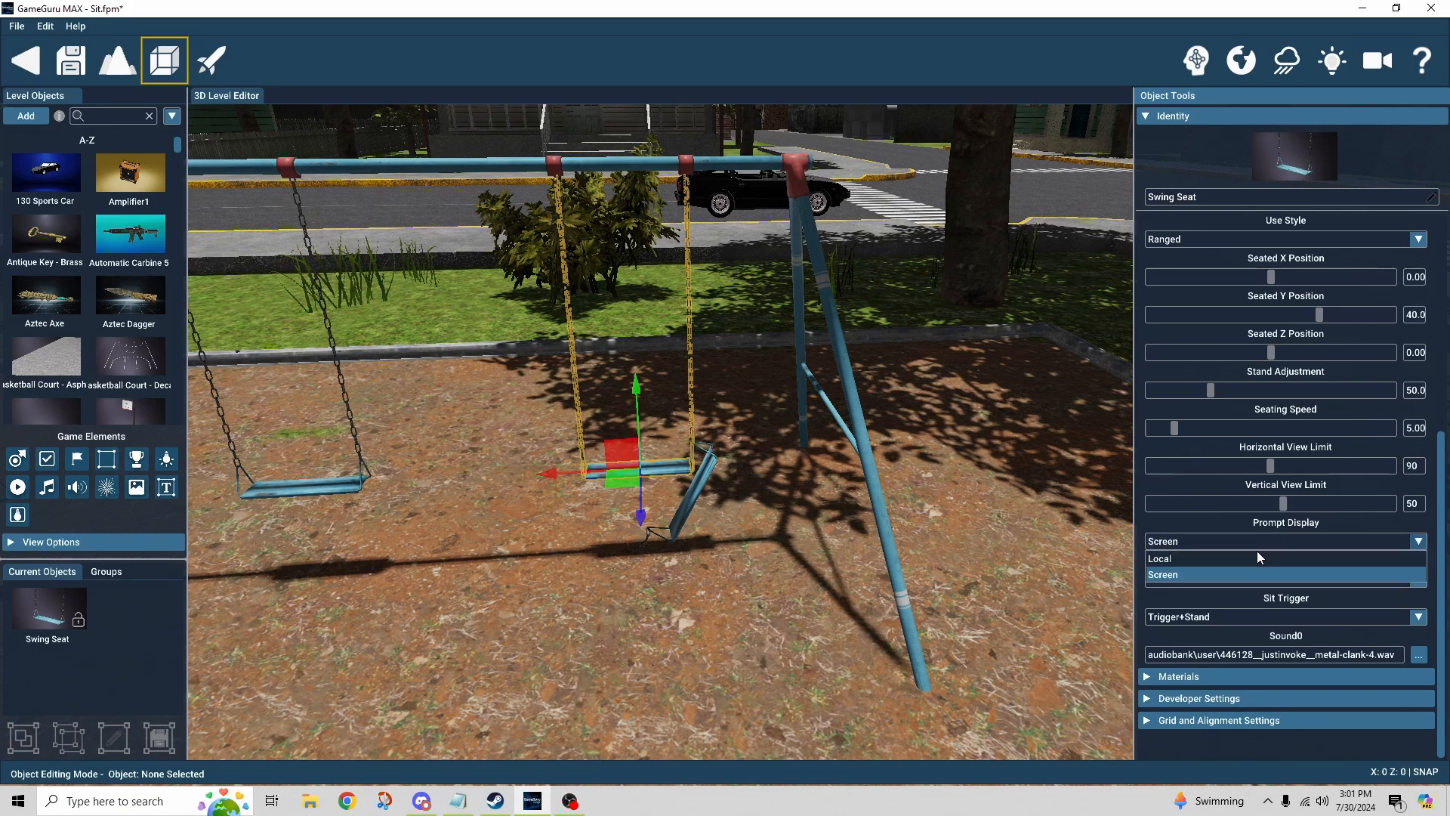
pyautogui.click(1258, 559)
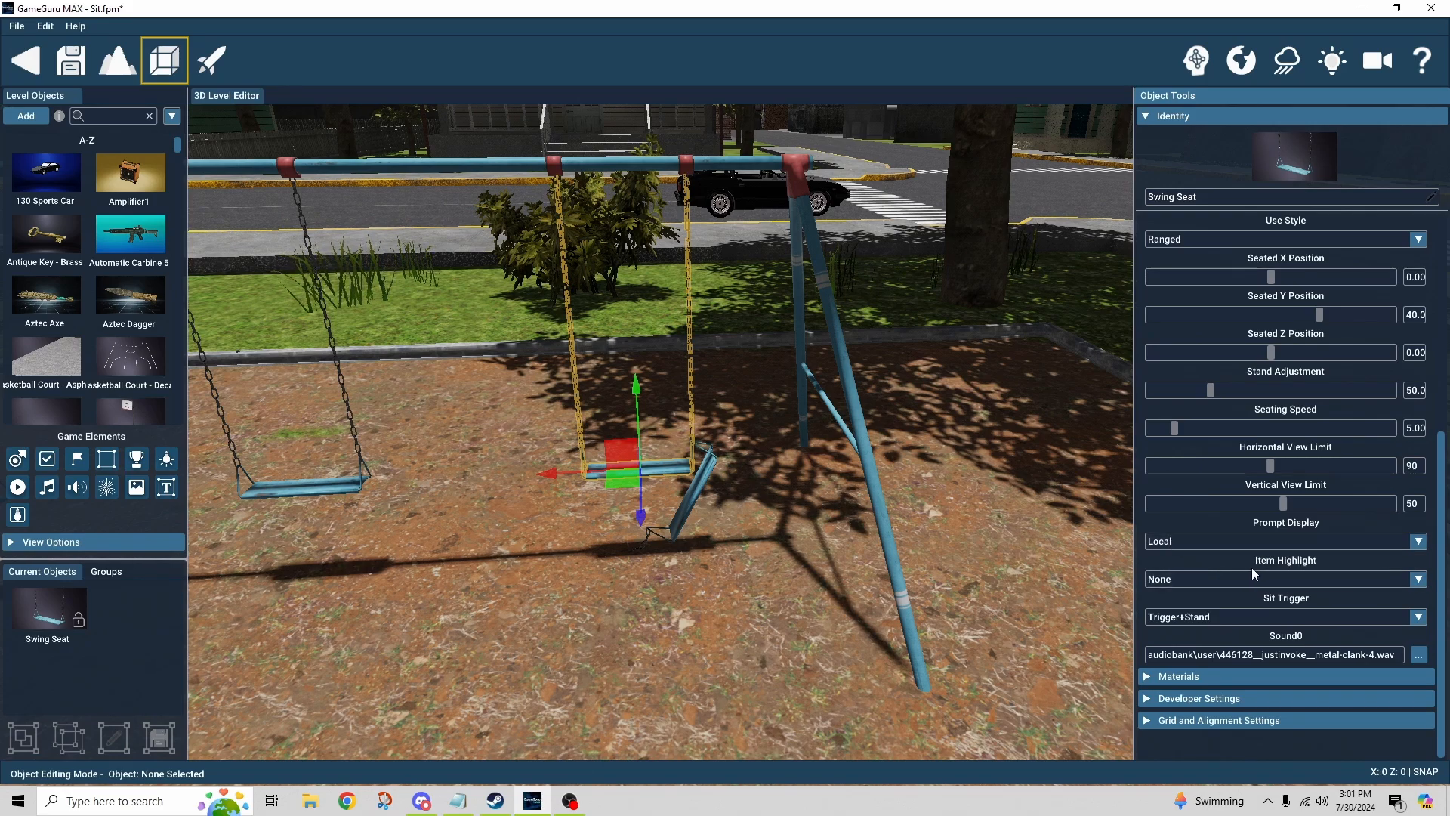
# Review the Item Highlight and Sit Trigger options of the swing seat.
pyautogui.click(1304, 578)
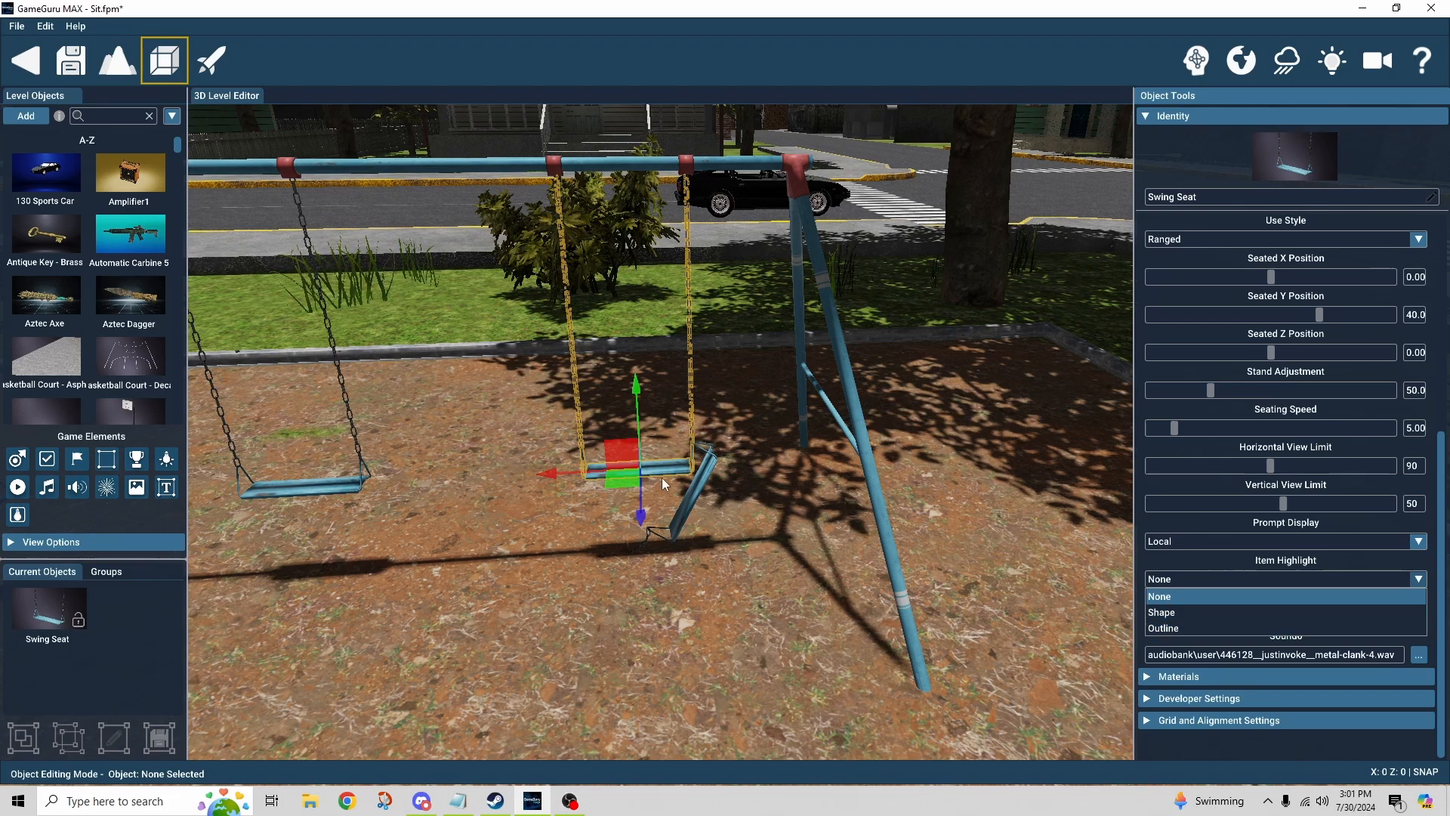
pyautogui.click(1186, 581)
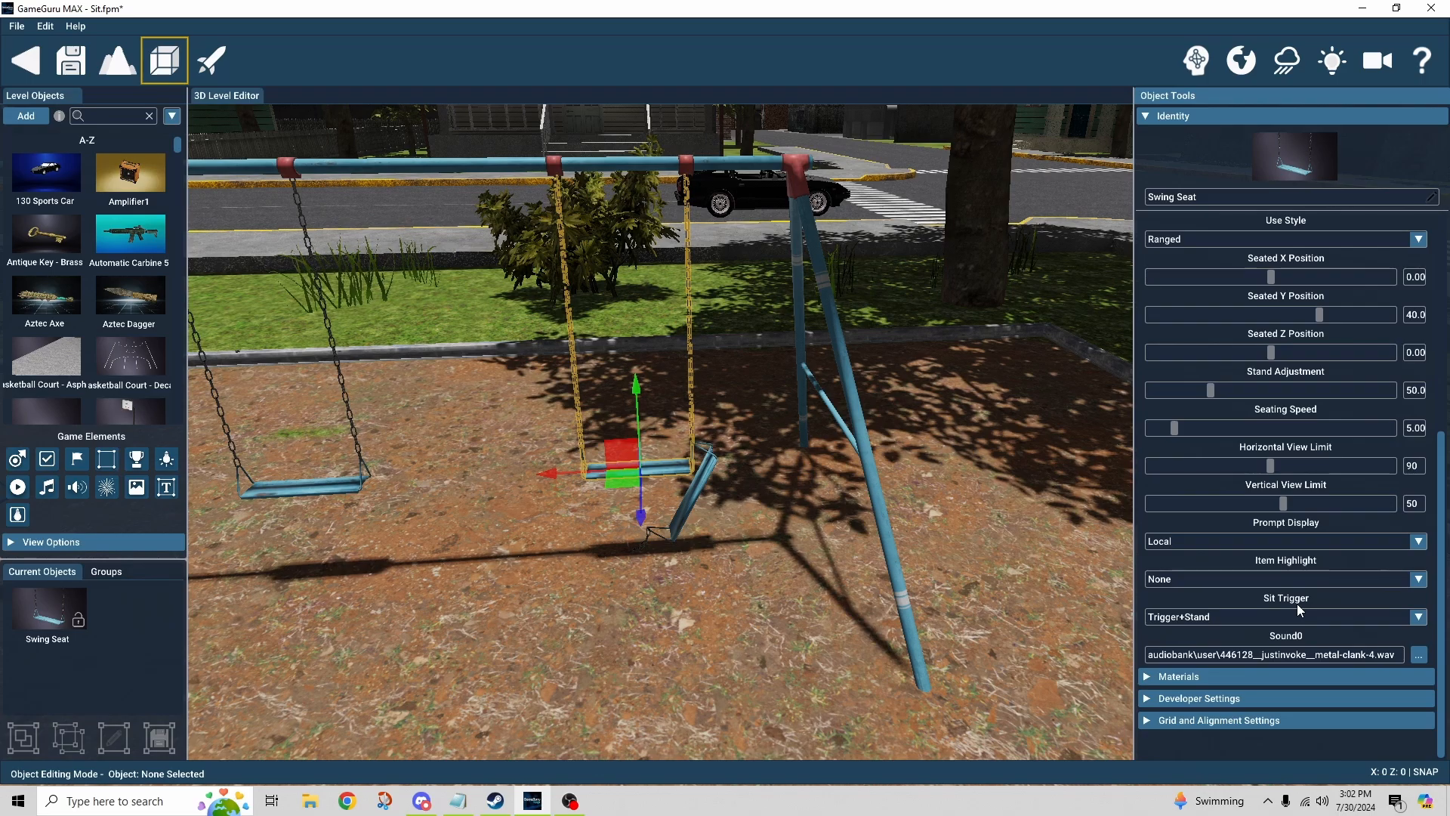
pyautogui.press('d')
pyautogui.moveTo(792, 608); pyautogui.dragTo(703, 604, button='right')
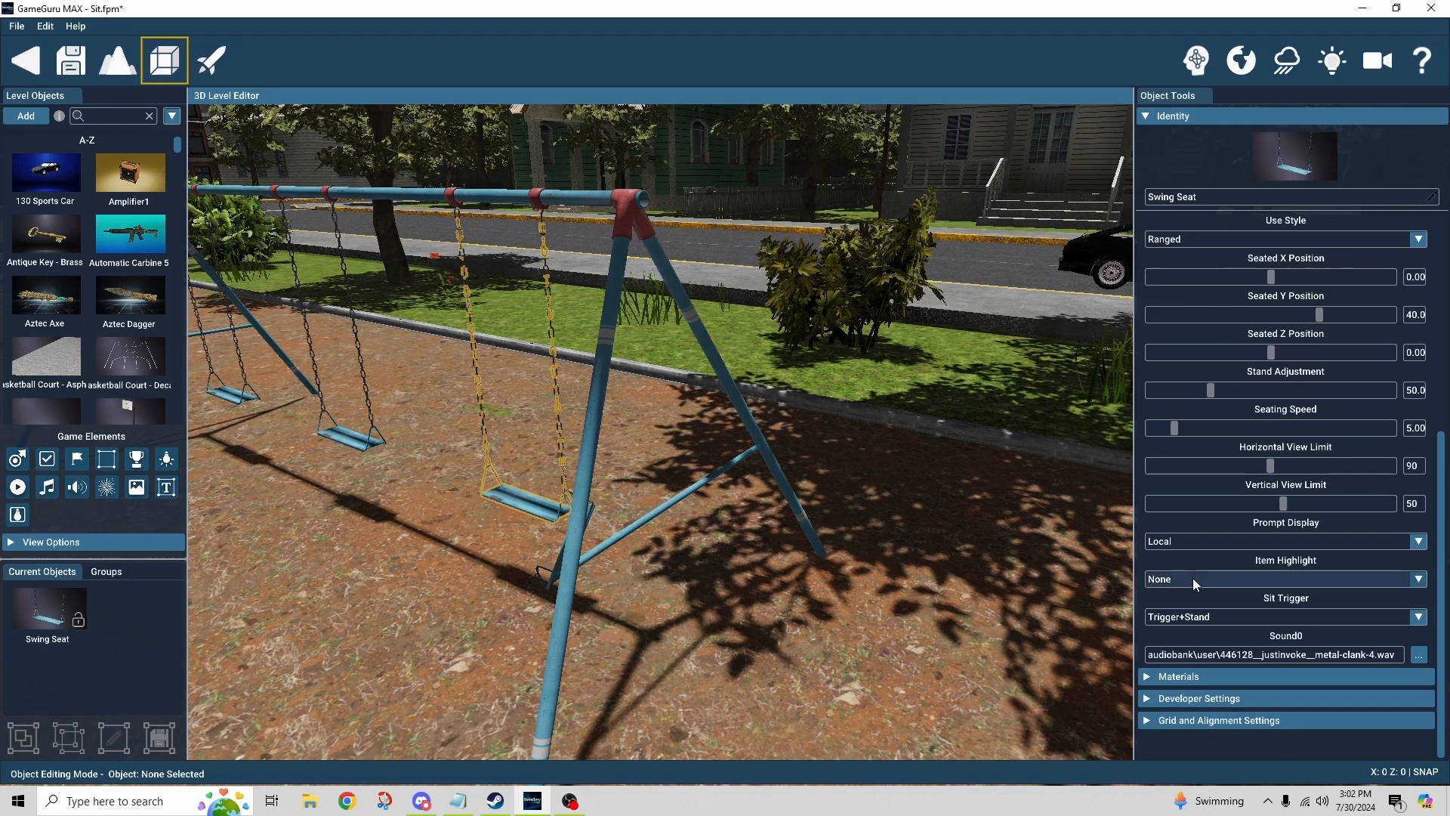
pyautogui.click(1207, 622)
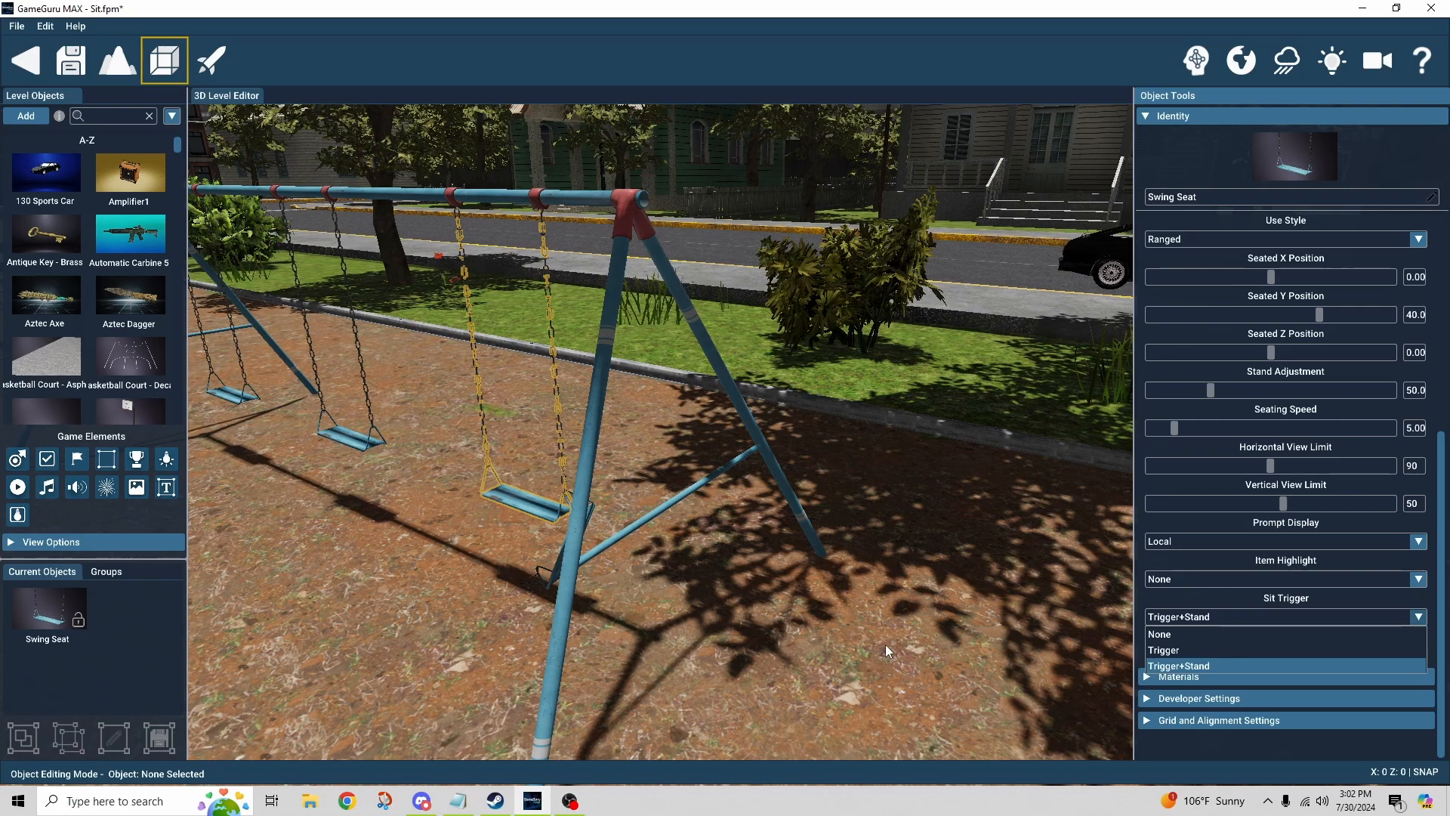
pyautogui.click(1044, 429)
# Show the visual logic connections, trace the link from the swing seat to the bush, and hide them again.
pyautogui.click(1195, 62)
pyautogui.moveTo(979, 534); pyautogui.dragTo(810, 479, button='right')
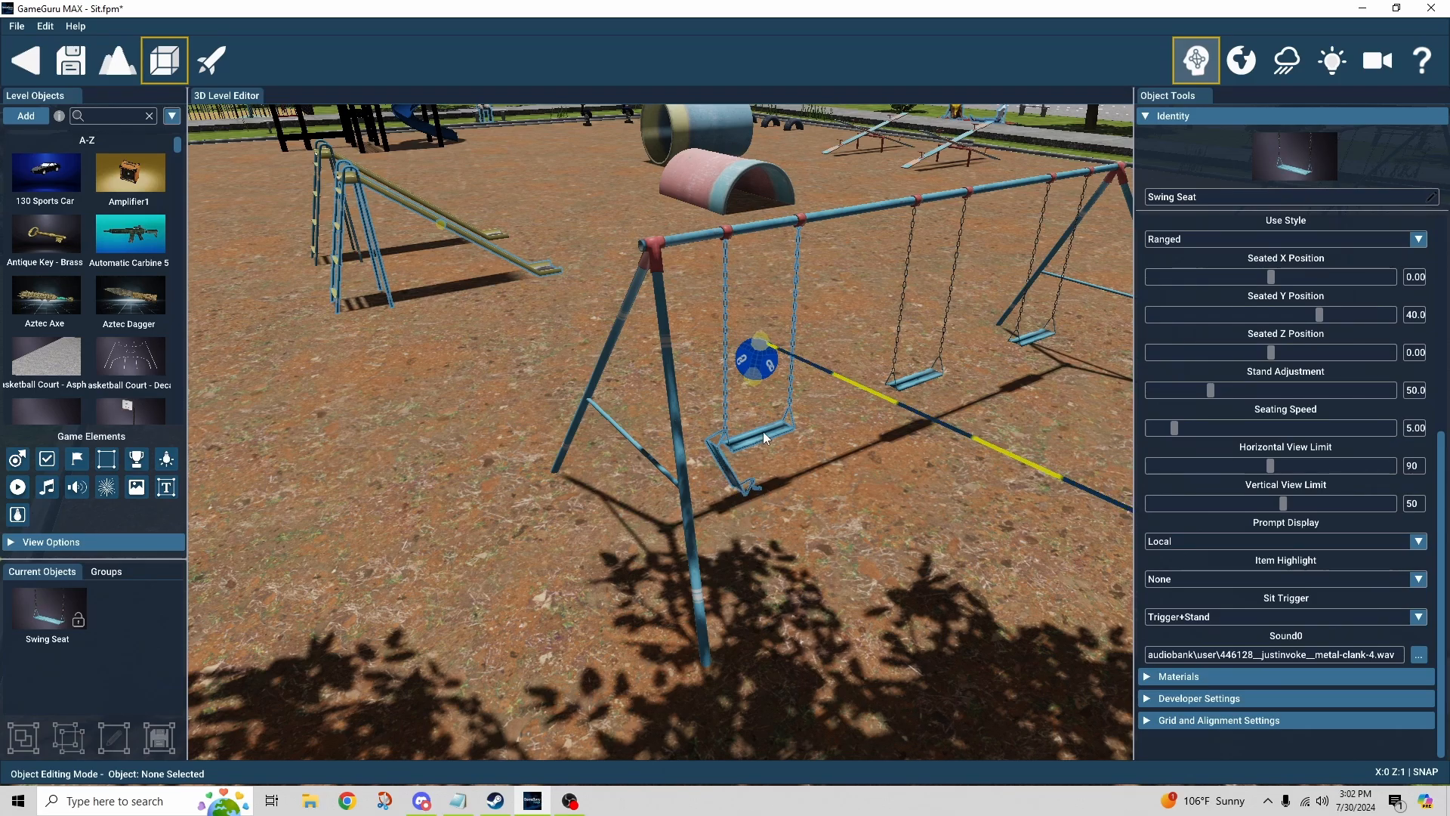
pyautogui.moveTo(764, 438)
pyautogui.mouseDown(button='right')
pyautogui.moveTo(891, 448)
pyautogui.moveTo(763, 445)
pyautogui.mouseUp(button='right')
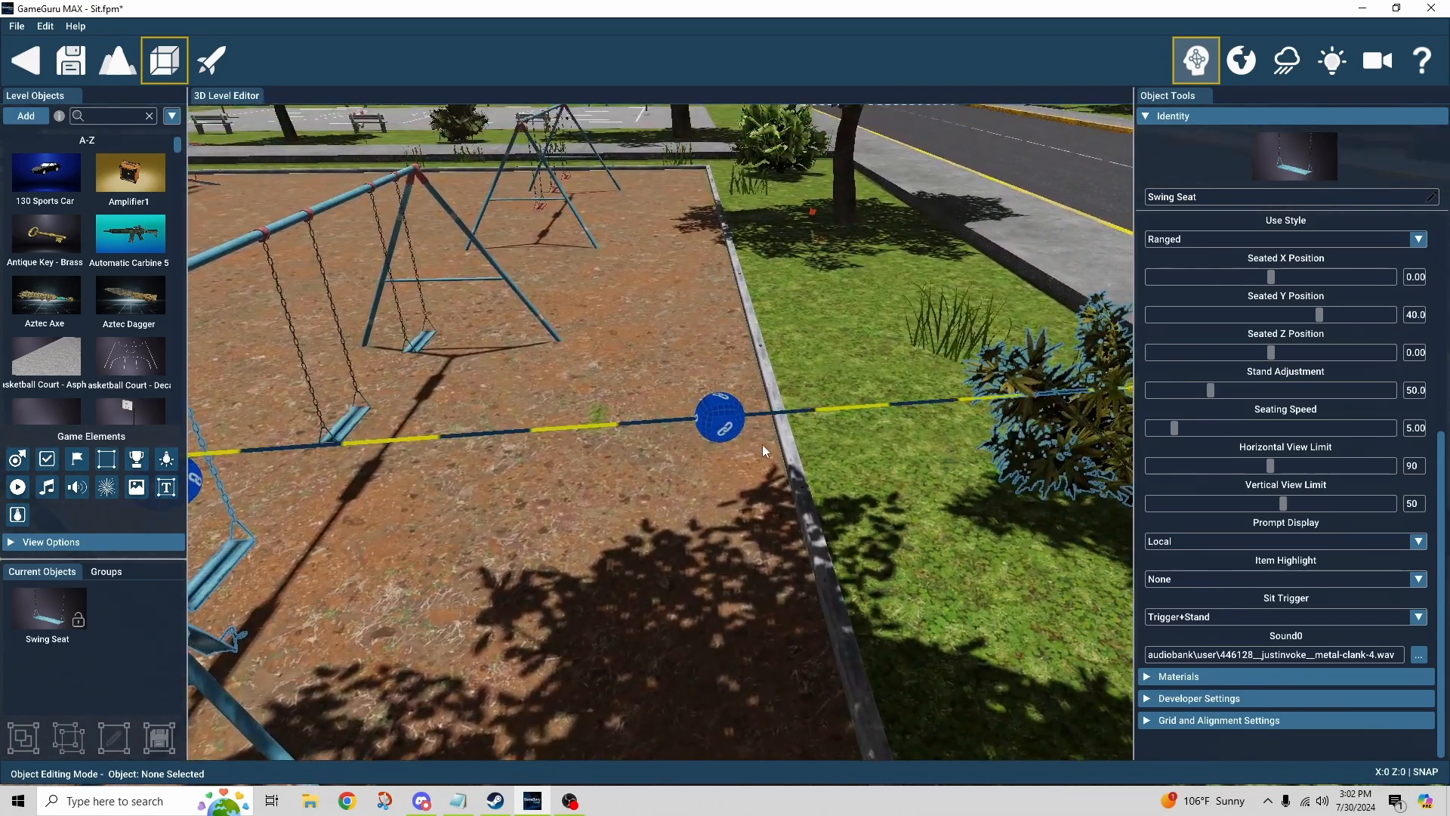
pyautogui.moveTo(885, 416); pyautogui.dragTo(931, 416, button='right')
pyautogui.click(1183, 74)
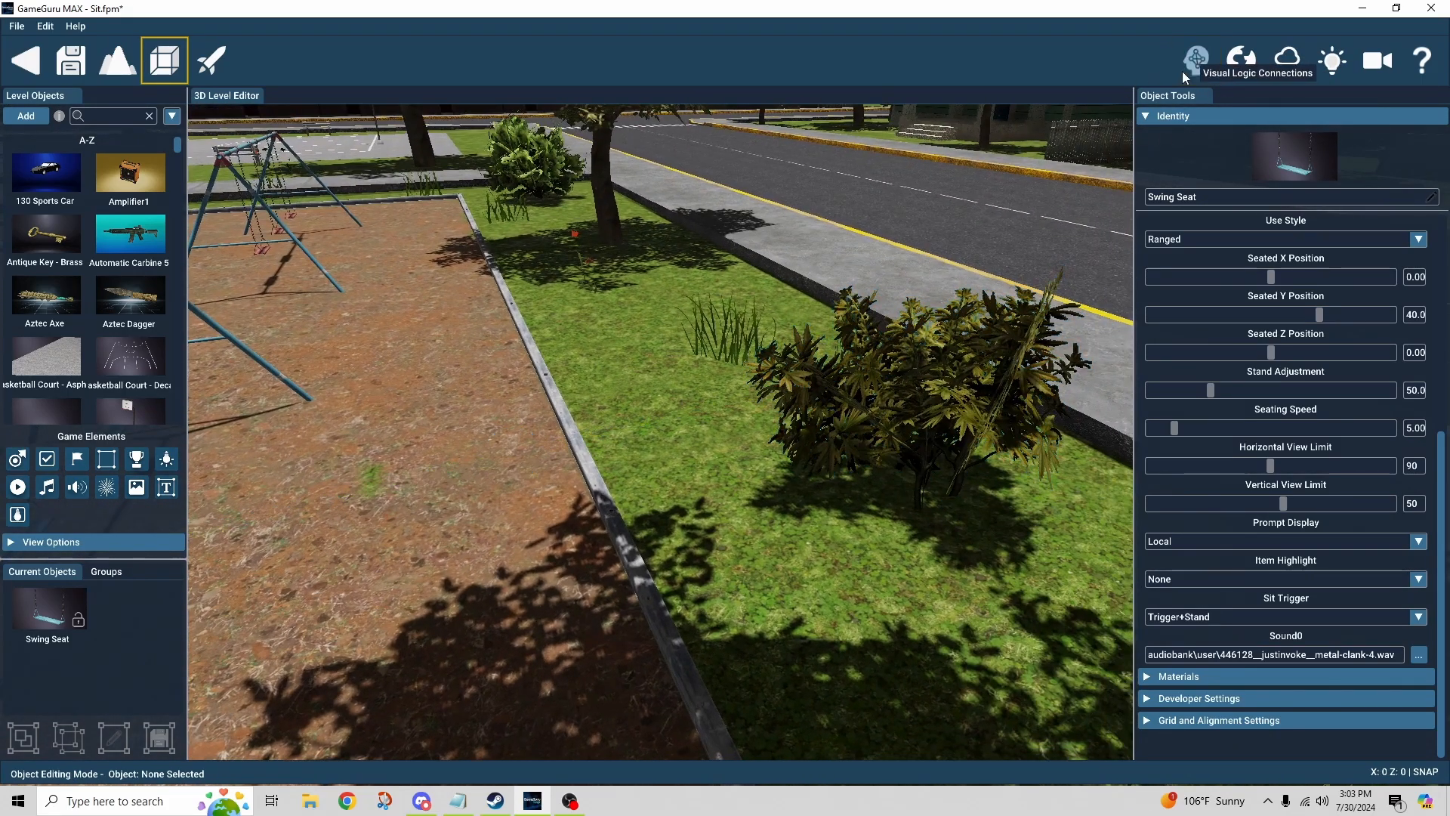
# Inspect the linked bush's Destroy Object behavior and the behavior of the broken swing seat.
pyautogui.click(940, 410)
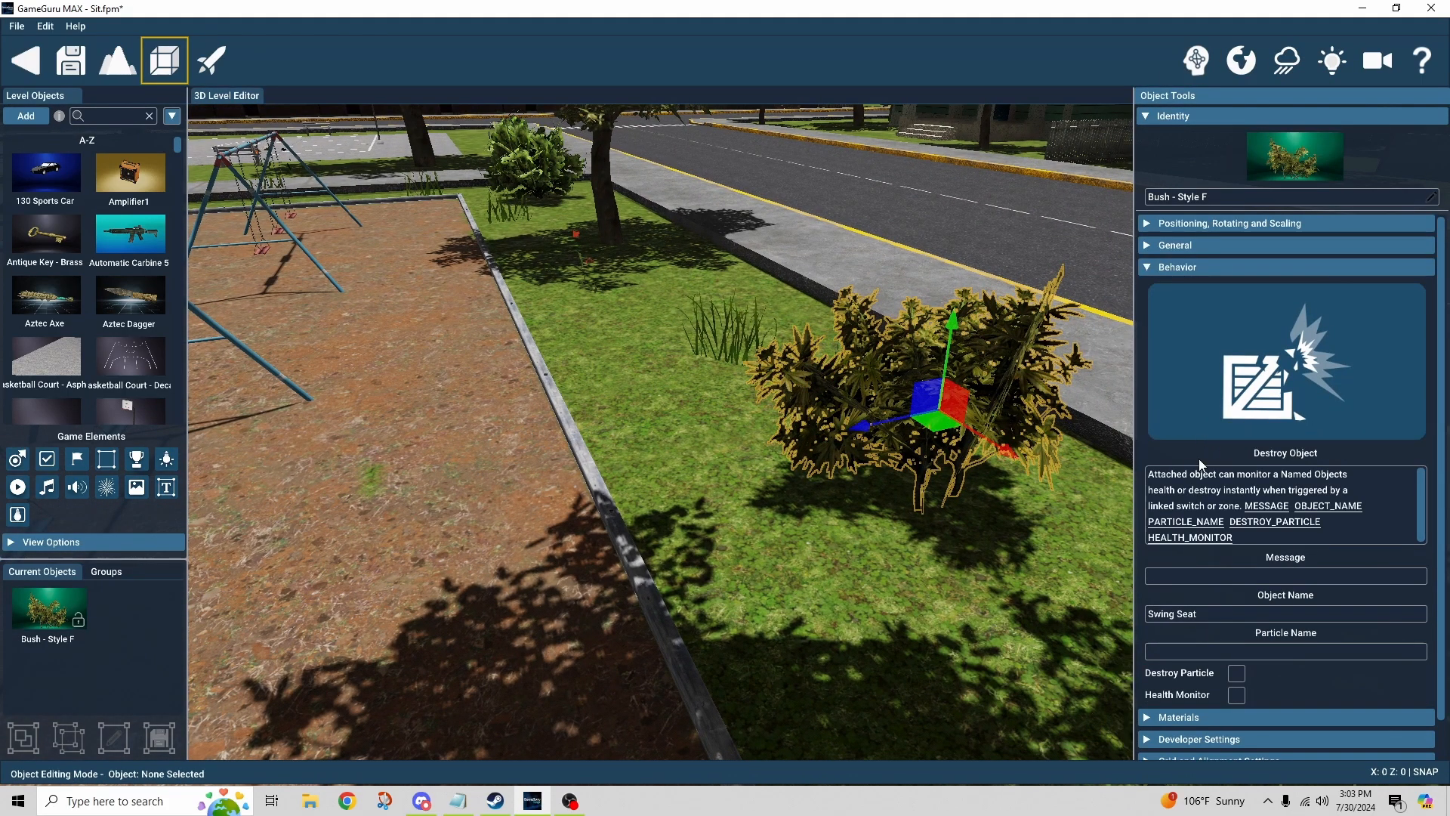
pyautogui.moveTo(837, 473); pyautogui.dragTo(799, 467, button='right')
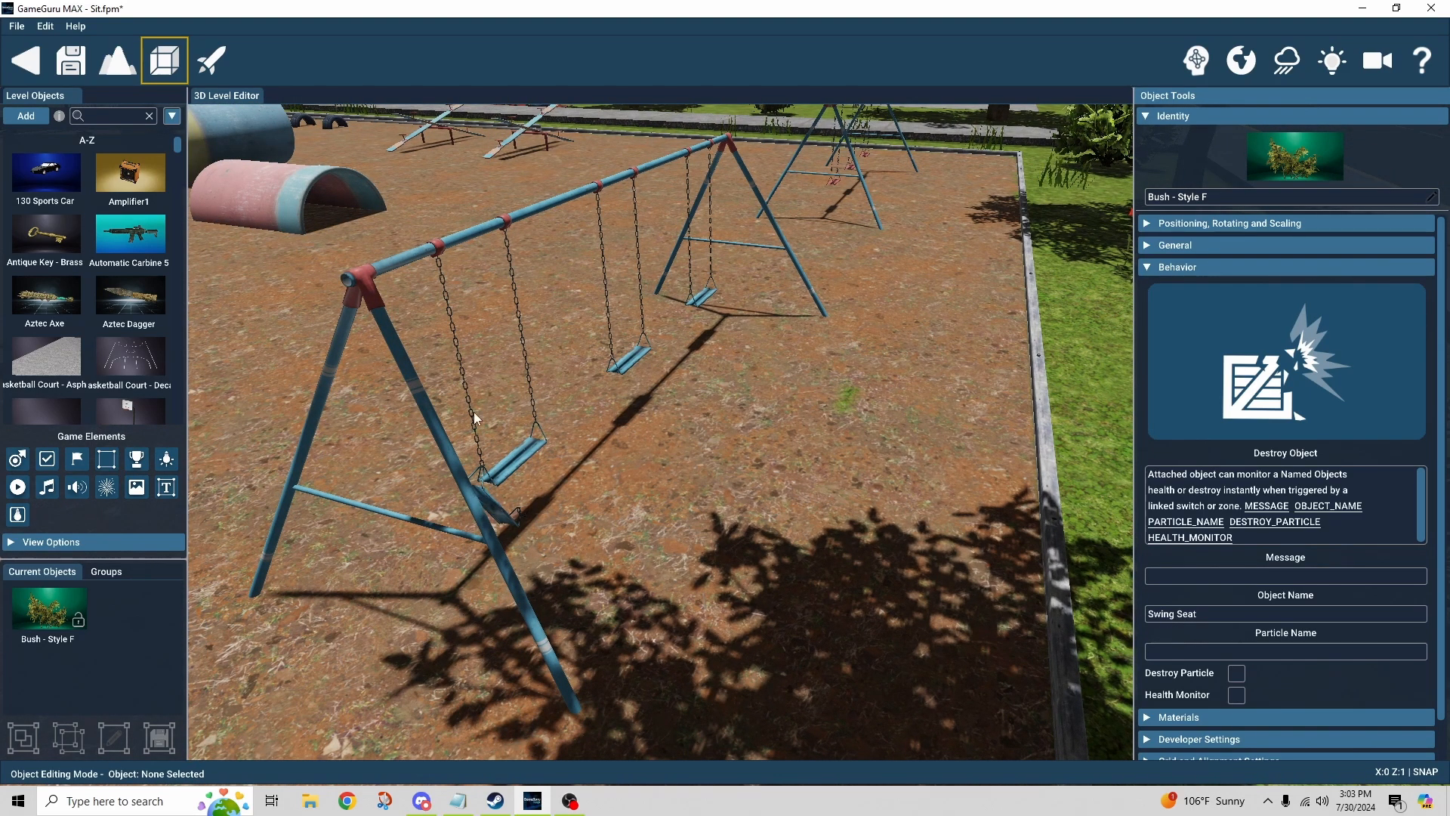
pyautogui.click(532, 468)
pyautogui.click(492, 509)
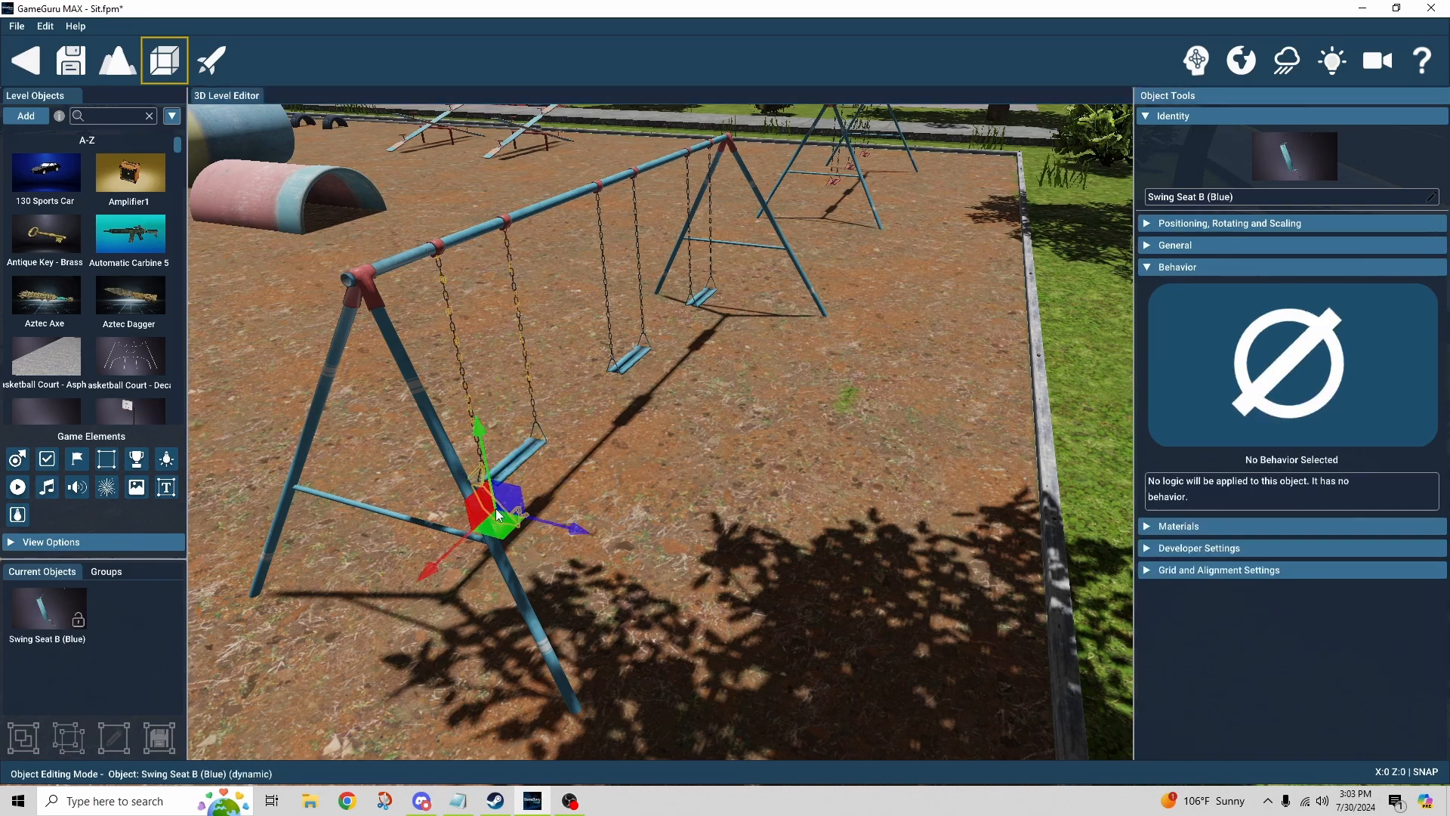
pyautogui.moveTo(627, 399); pyautogui.dragTo(801, 389, button='right')
pyautogui.press('a')
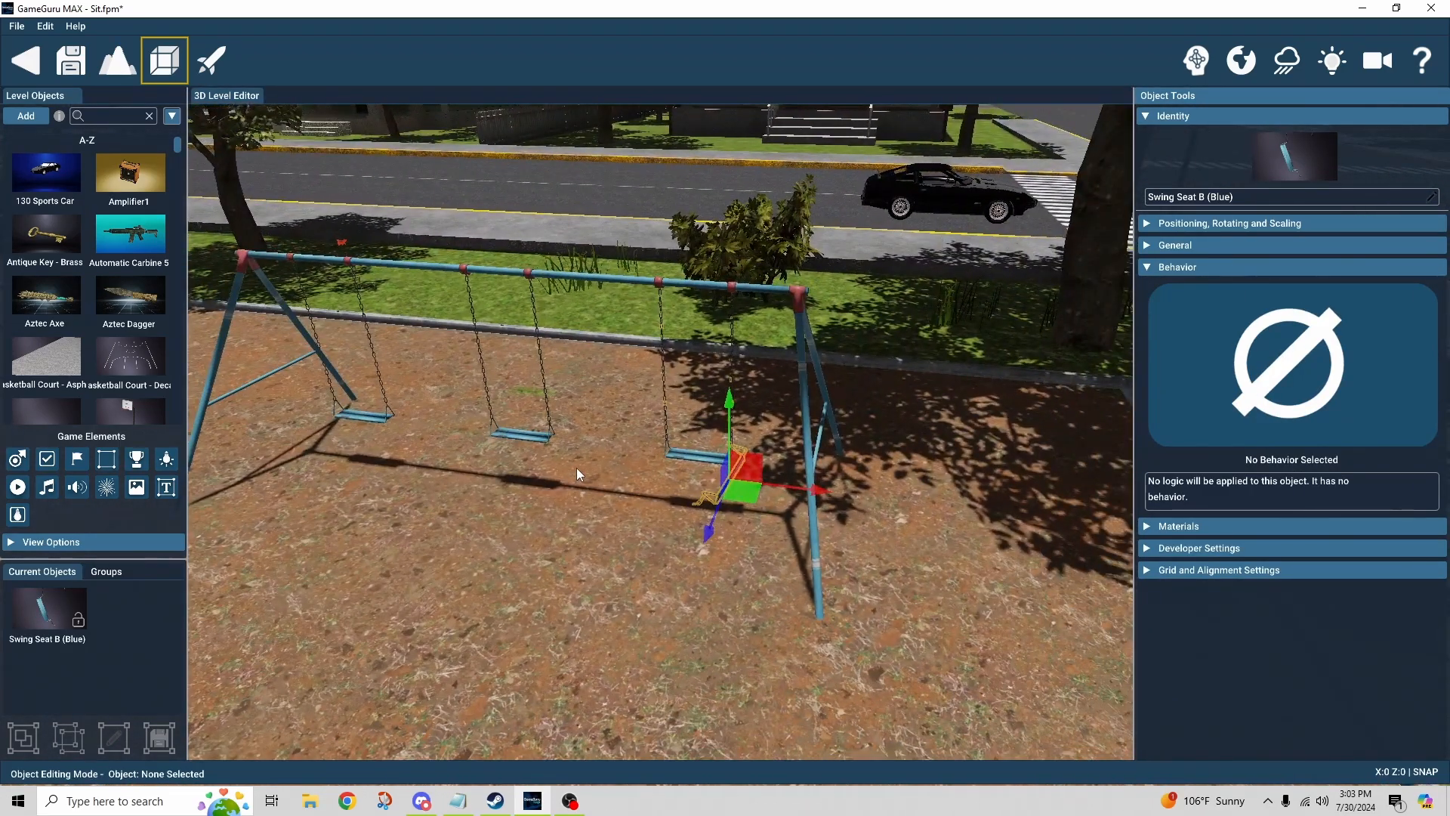
# Reselect the intact swing seat and look through its full list of Sit behavior settings once more.
pyautogui.click(696, 464)
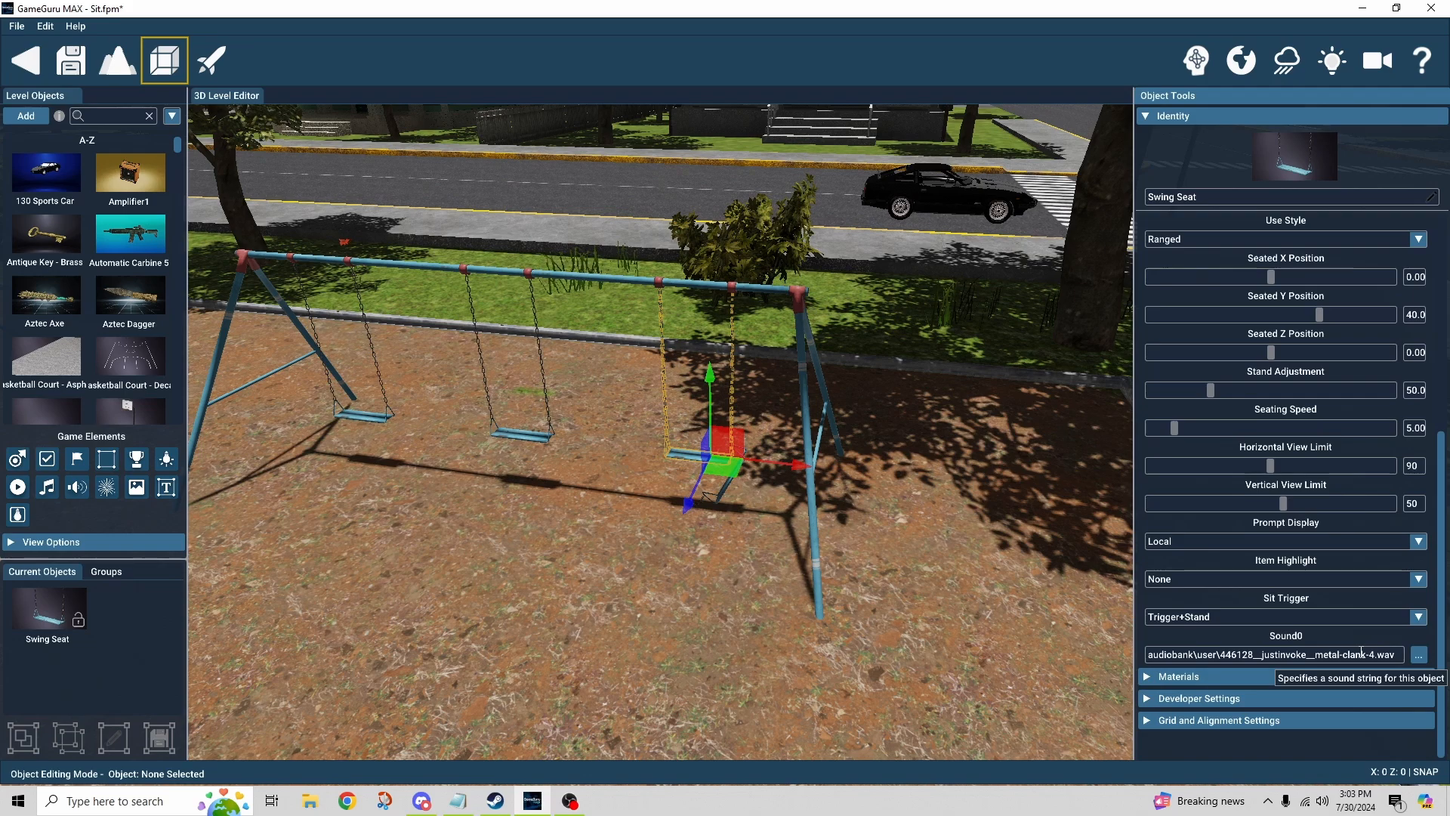
pyautogui.scroll(3, 1029, 660)
pyautogui.scroll(5, 1362, 572)
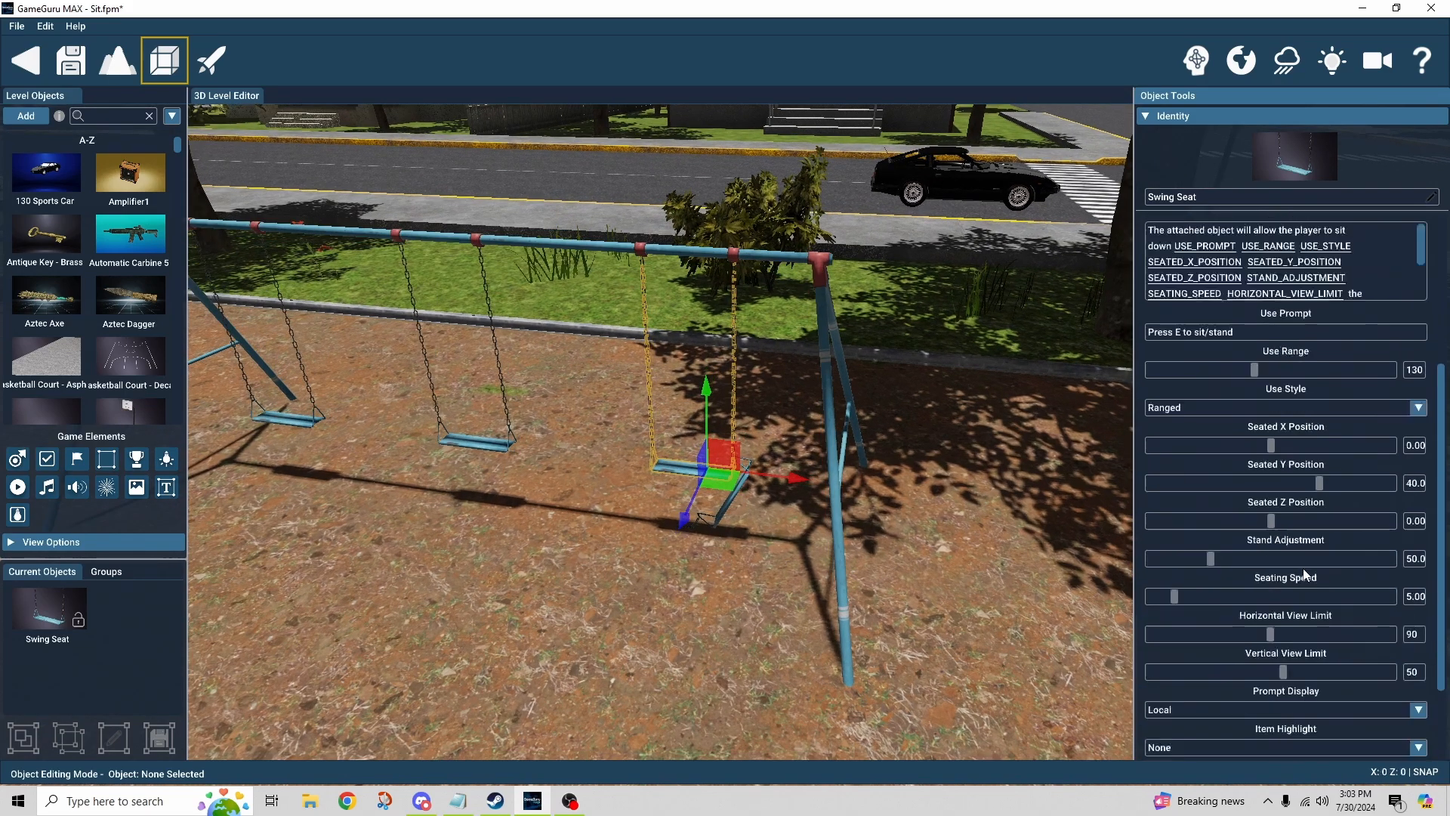
pyautogui.scroll(-5, 1397, 559)
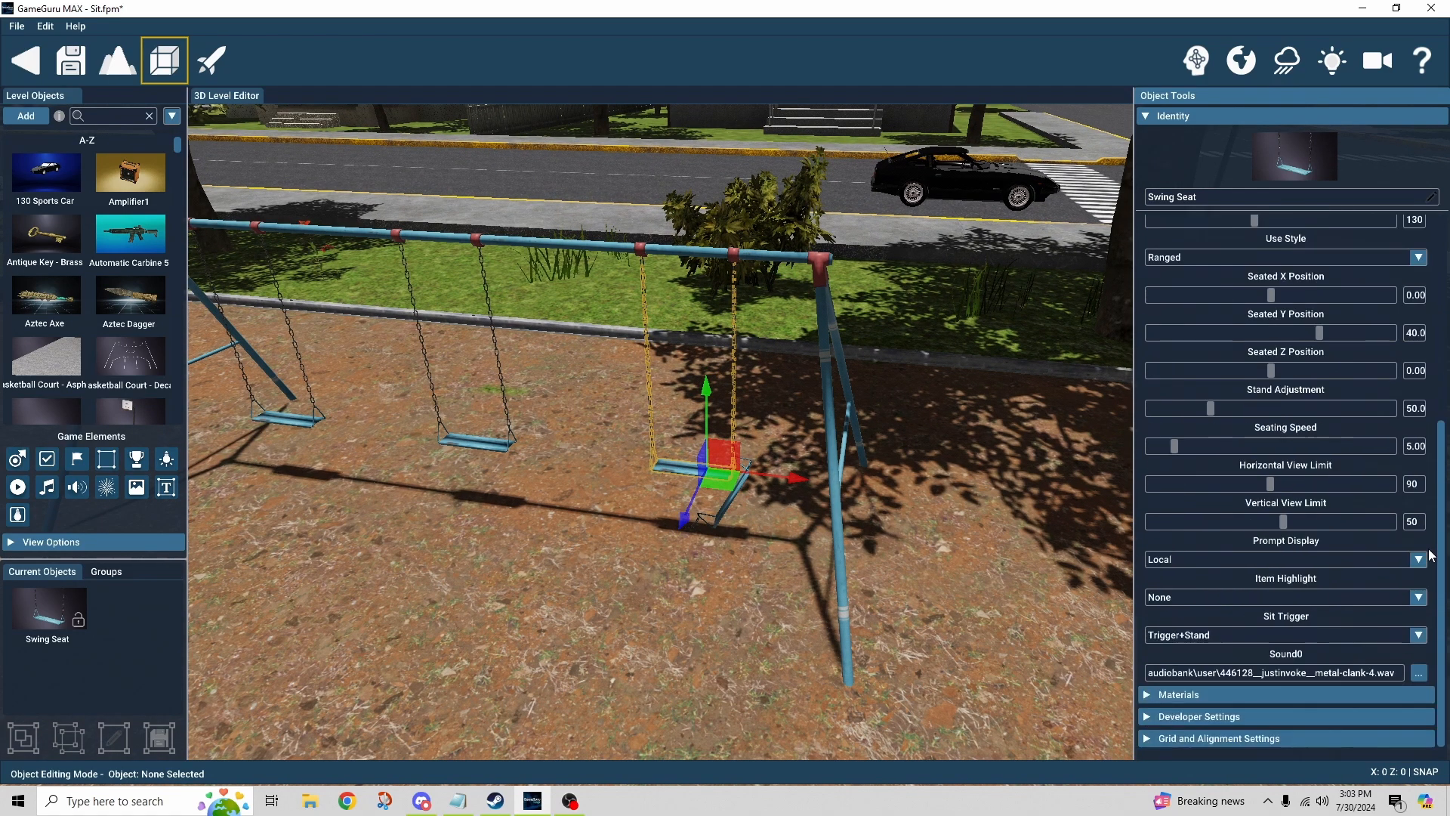
pyautogui.scroll(5, 1429, 556)
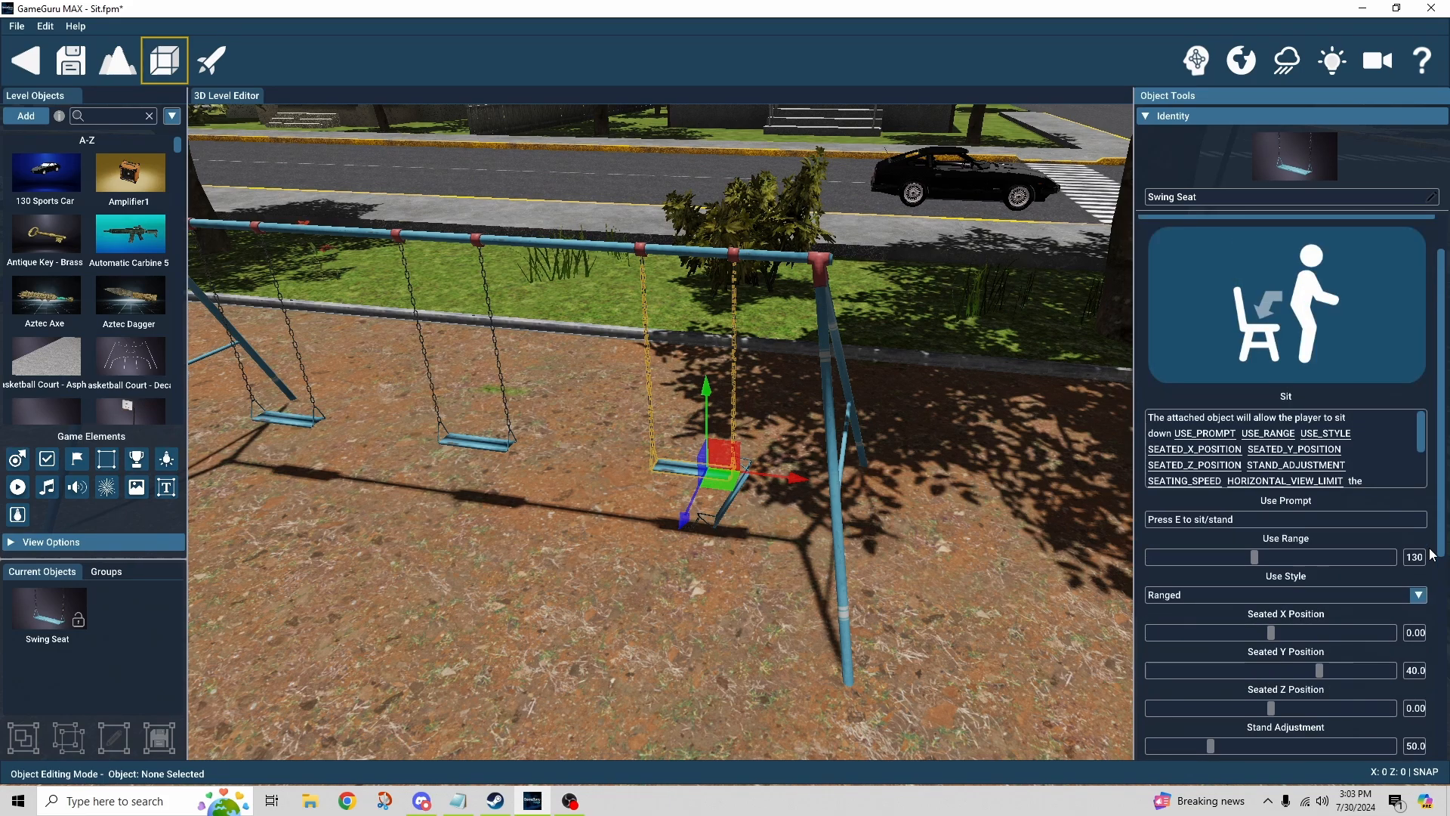
pyautogui.scroll(-3, 1430, 557)
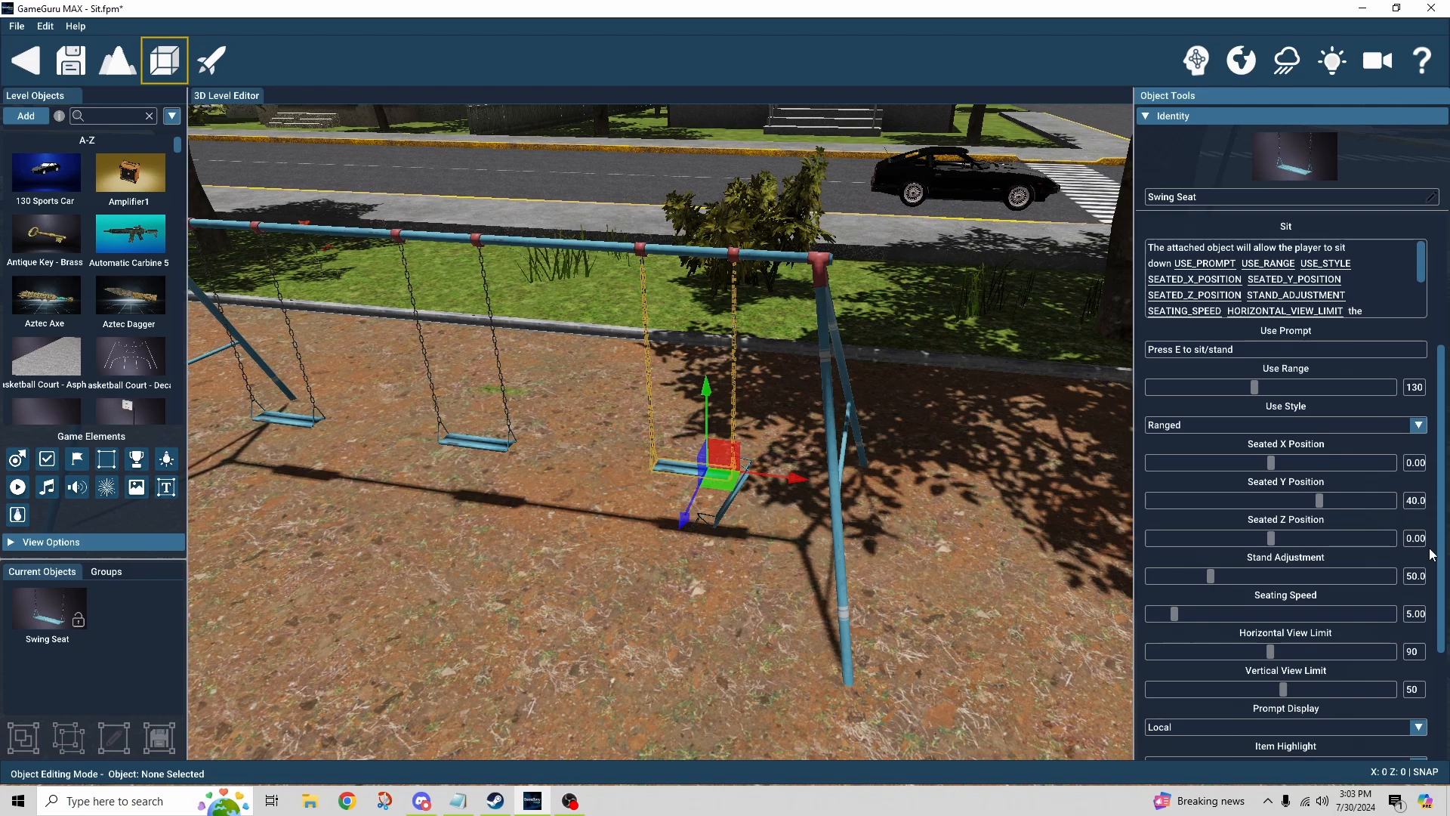
pyautogui.scroll(-1, 1431, 555)
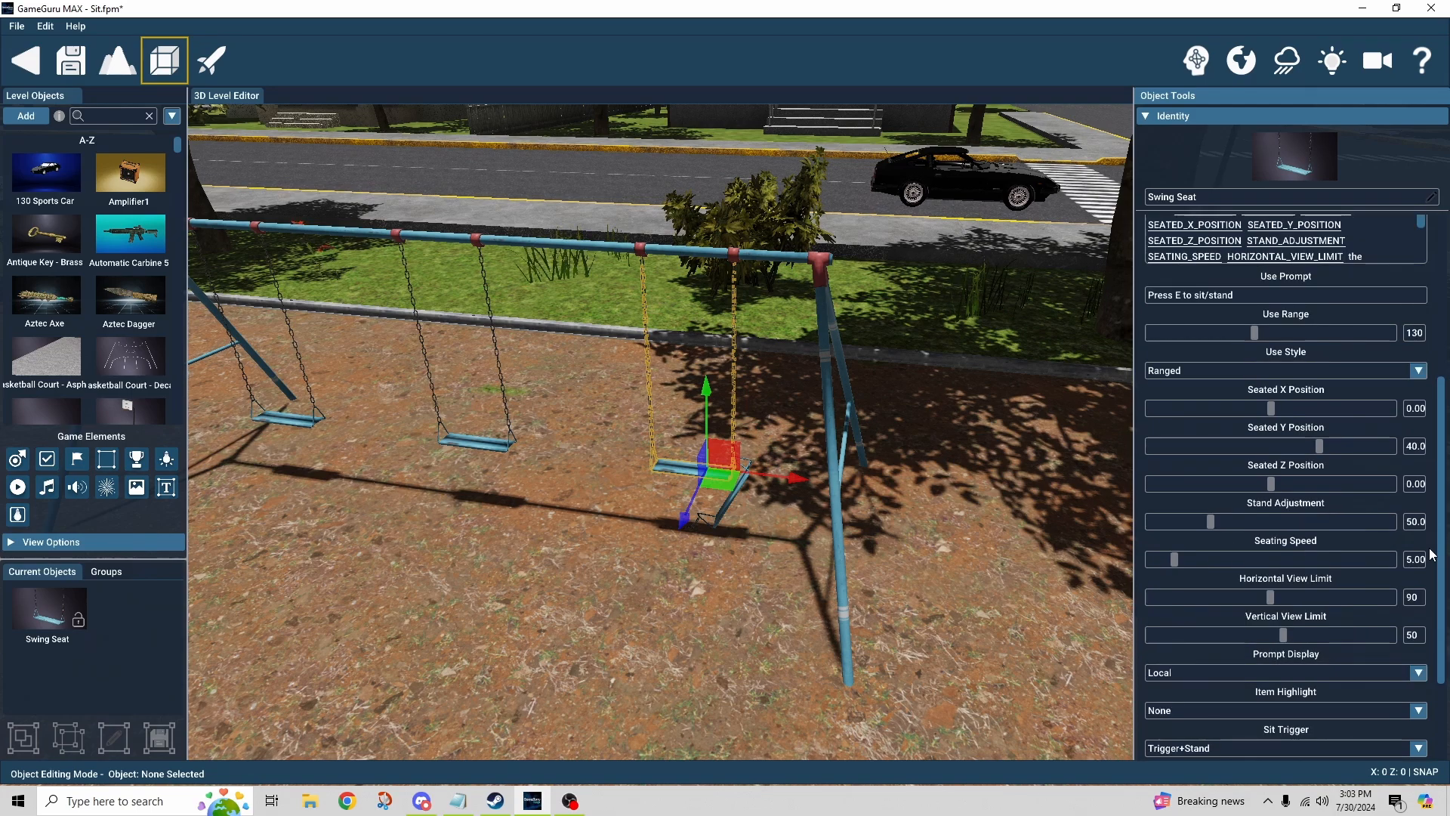